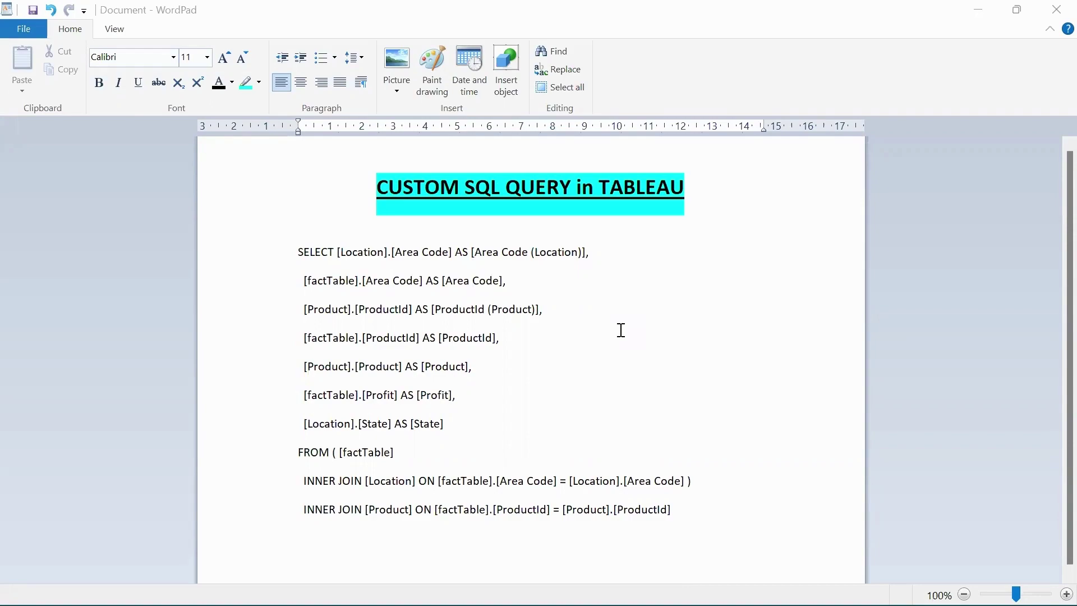
# - Switch from the WordPad SQL notes to Tableau Public's start page
pyautogui.hotkey('alt', 'Tab')
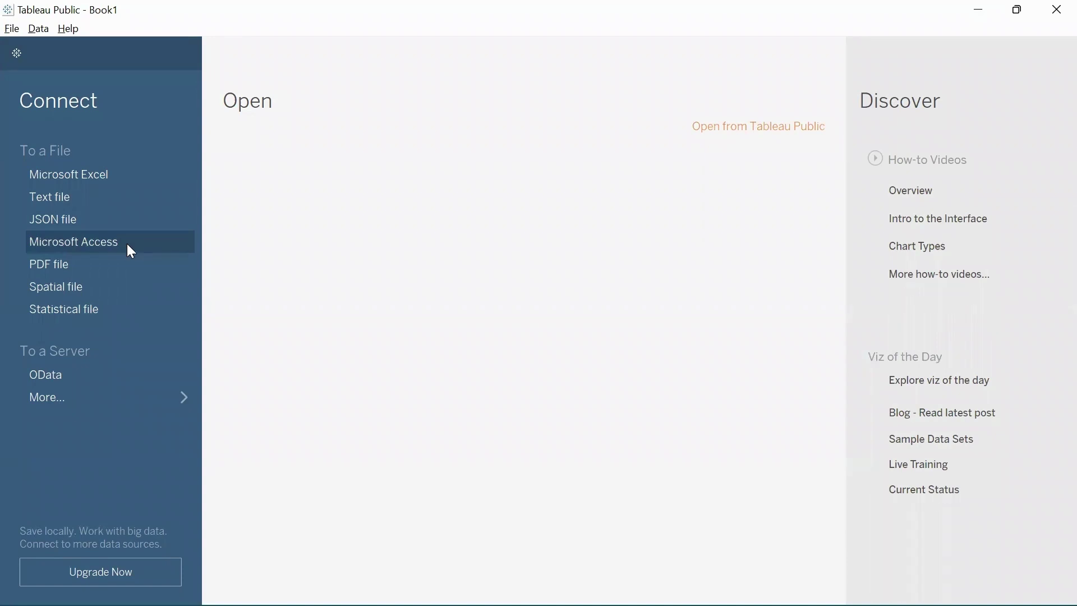
# - Connect to the Sample - Coffee Chain.mdb Microsoft Access database
pyautogui.click(128, 245)
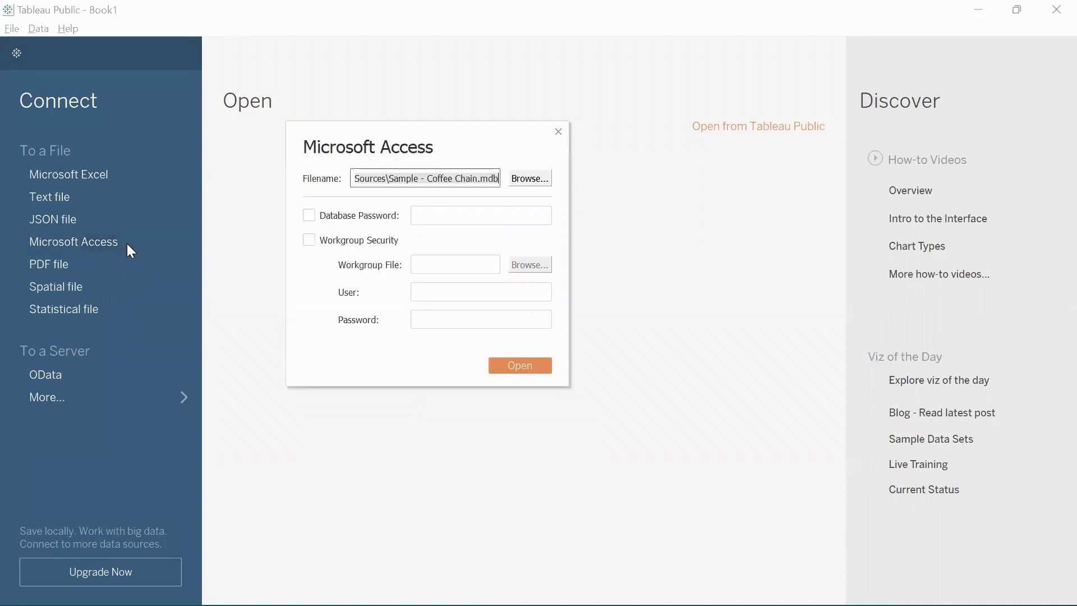
pyautogui.click(531, 179)
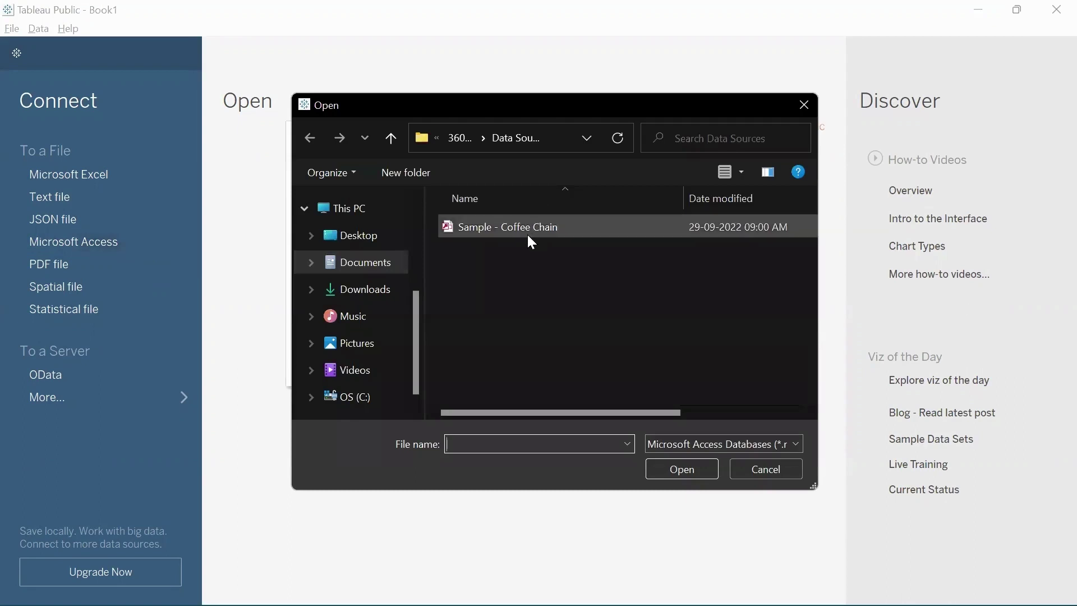
pyautogui.click(532, 242)
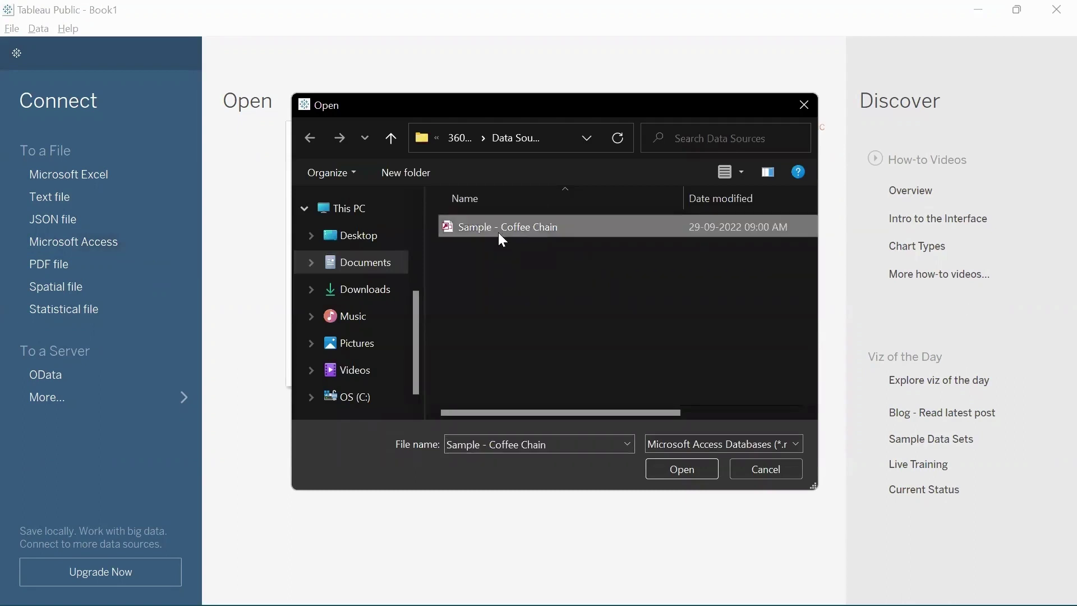
pyautogui.click(707, 468)
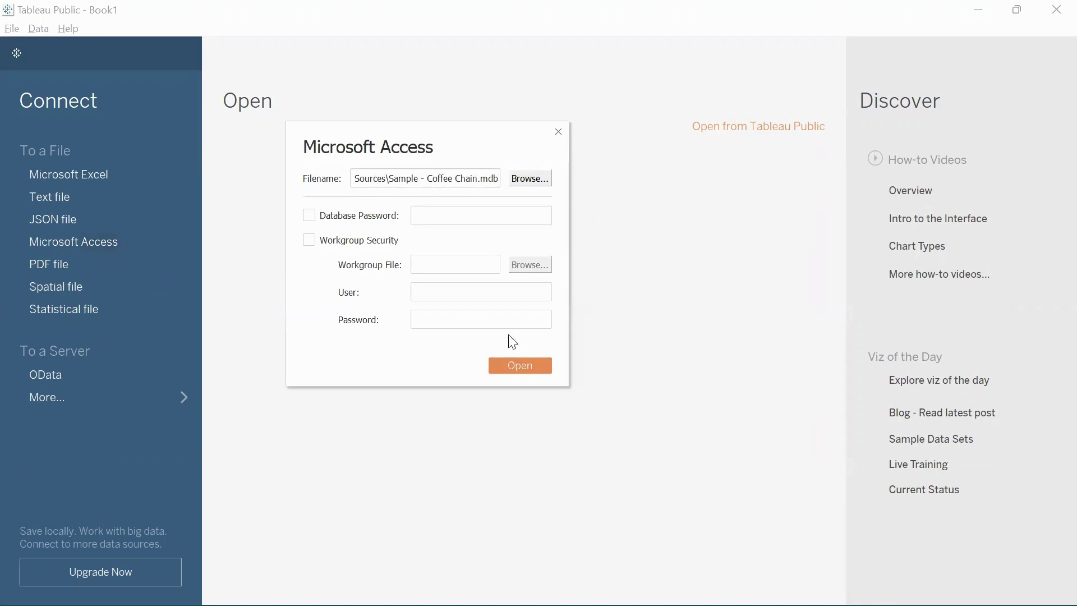
pyautogui.click(521, 366)
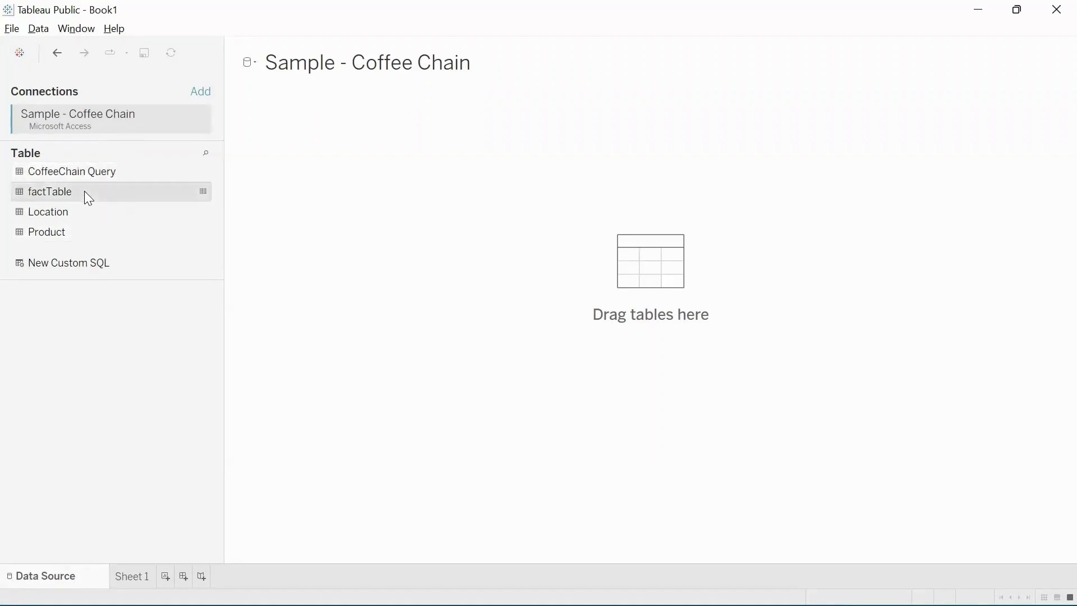
# - Join factTable with the Location and Product tables, checking the Location join settings
pyautogui.moveTo(86, 192); pyautogui.dragTo(335, 184)
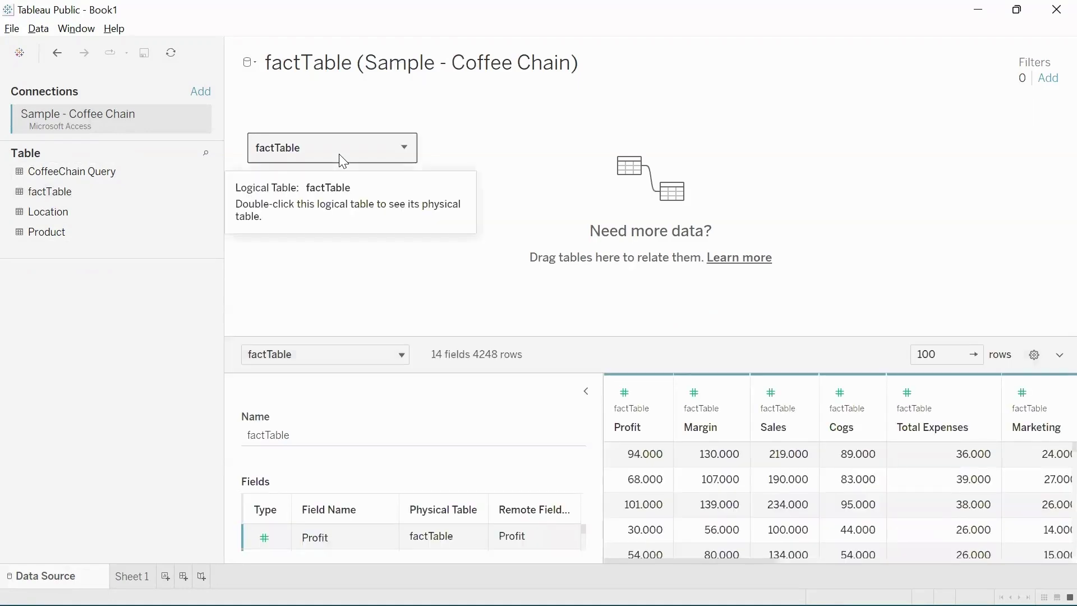
pyautogui.doubleClick(343, 161)
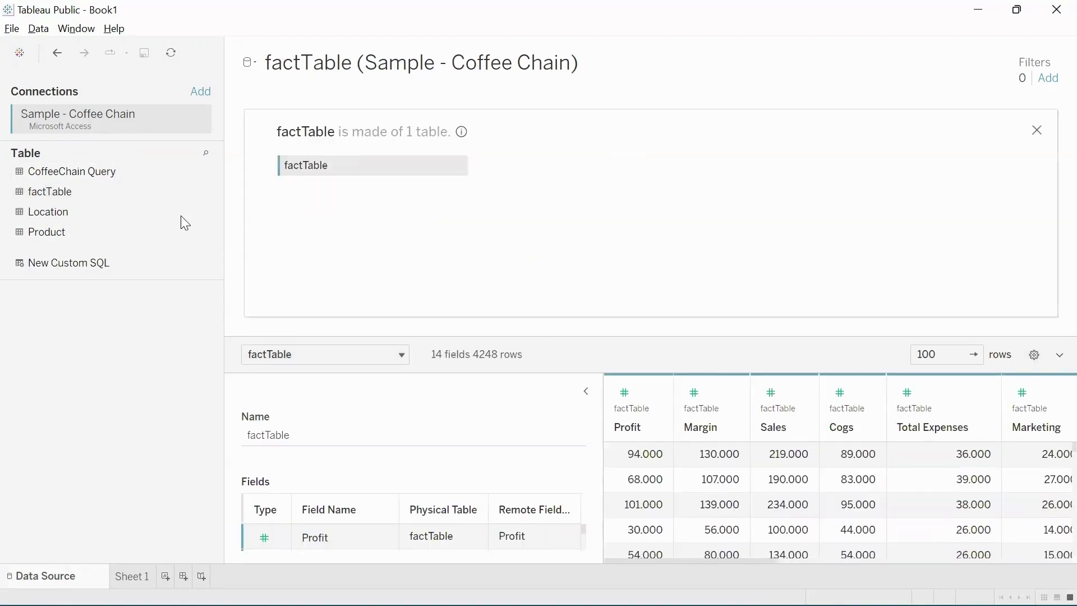
pyautogui.moveTo(68, 212); pyautogui.dragTo(626, 161)
pyautogui.moveTo(67, 231); pyautogui.dragTo(638, 256)
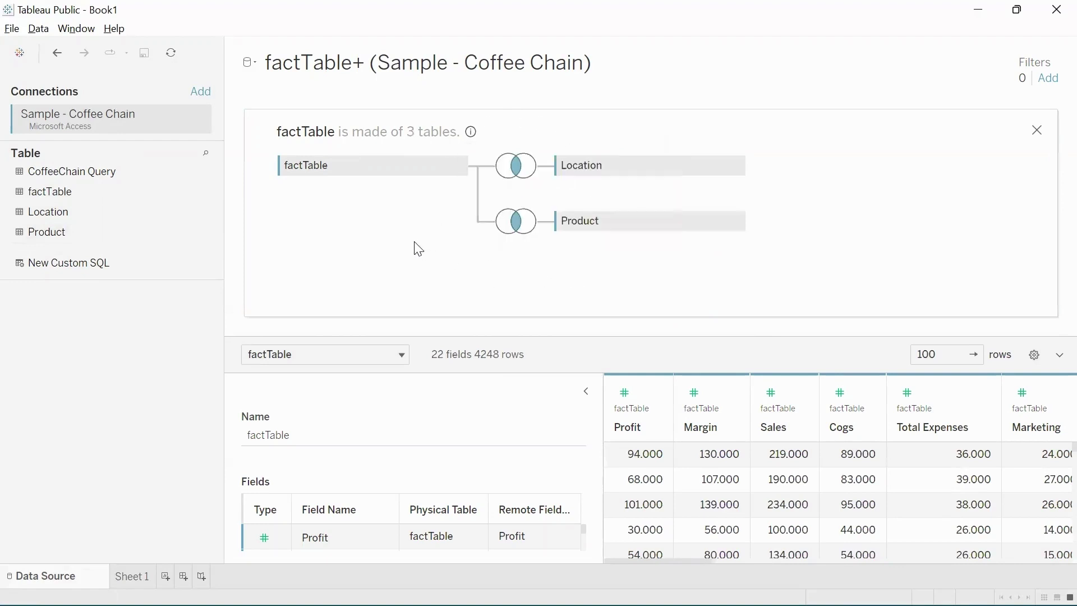
pyautogui.click(527, 174)
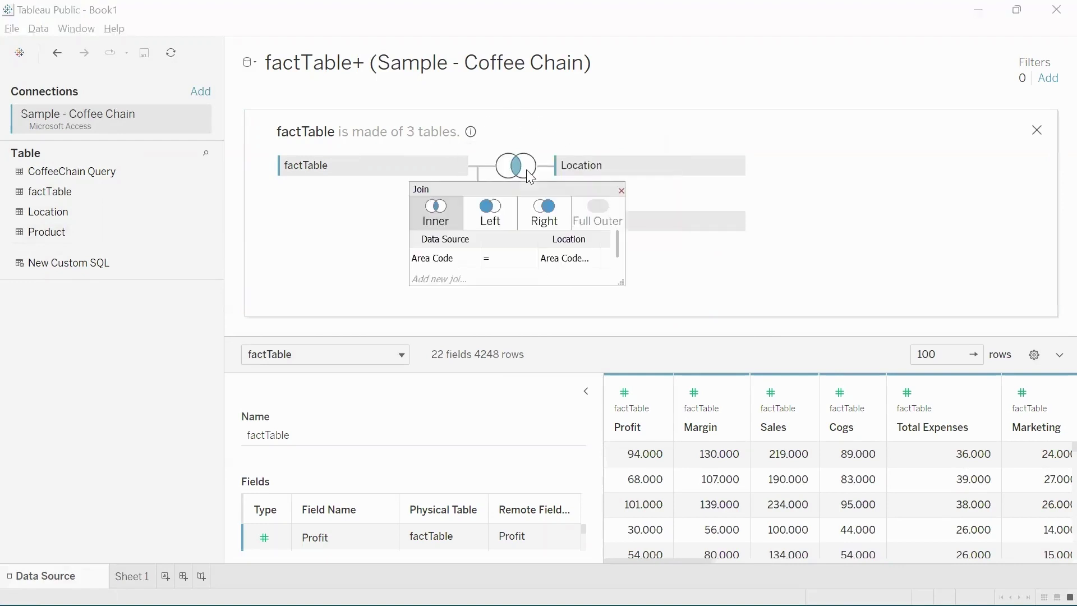
pyautogui.click(620, 191)
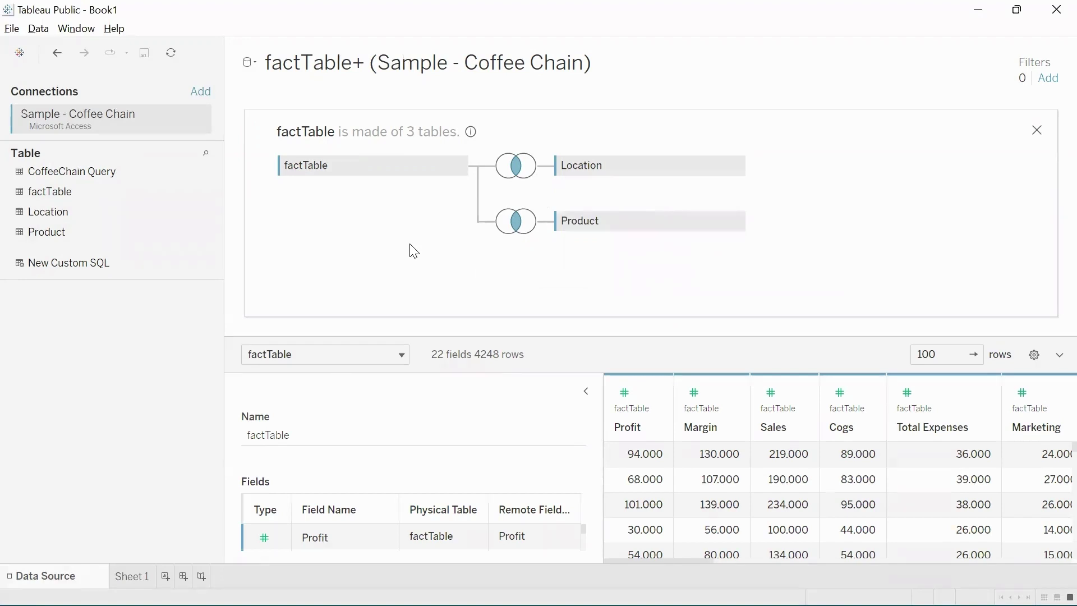
pyautogui.click(586, 391)
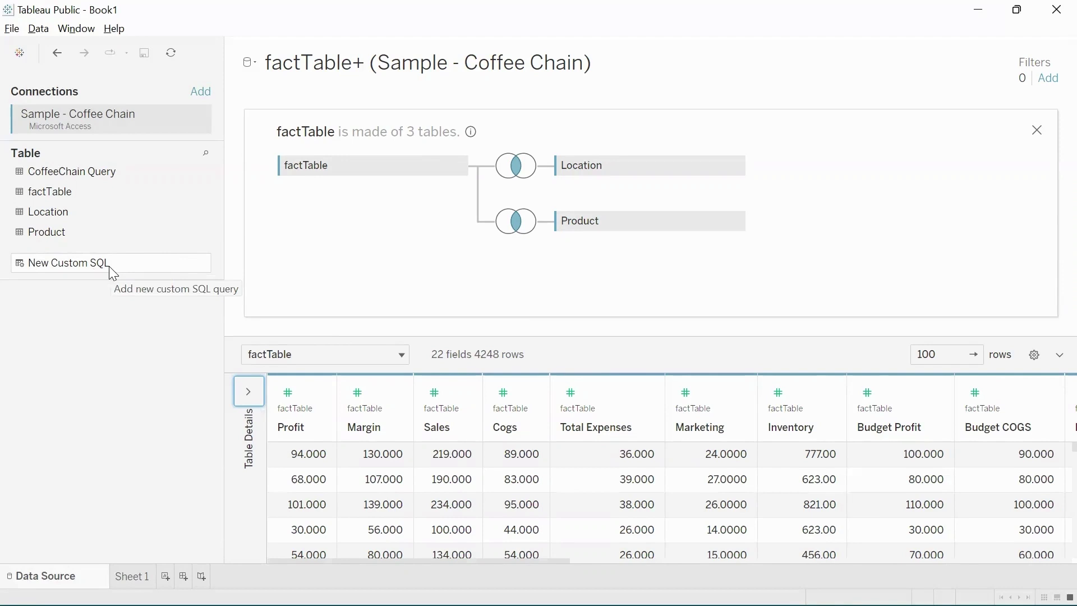
# - Convert the joined tables to custom SQL and enlarge the query dialog to show full lines
pyautogui.click(38, 31)
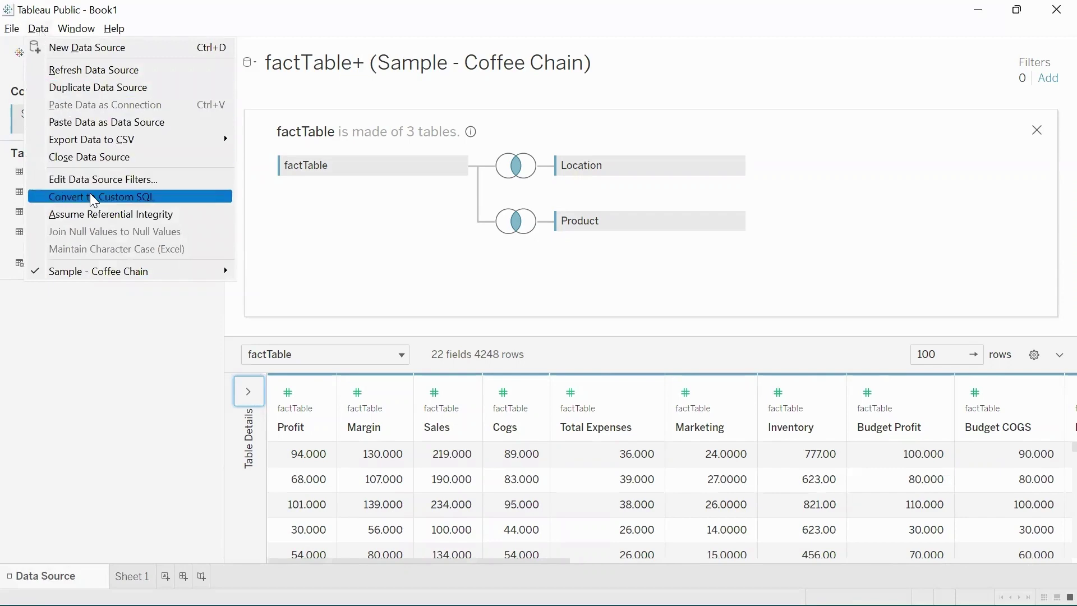
pyautogui.click(168, 195)
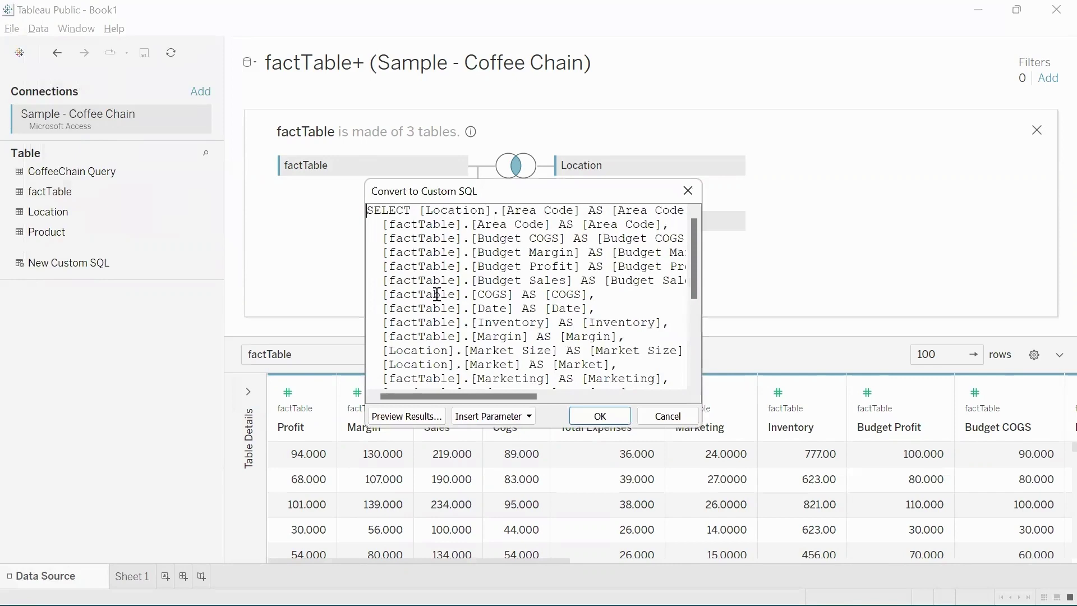
pyautogui.moveTo(362, 184); pyautogui.dragTo(188, 77)
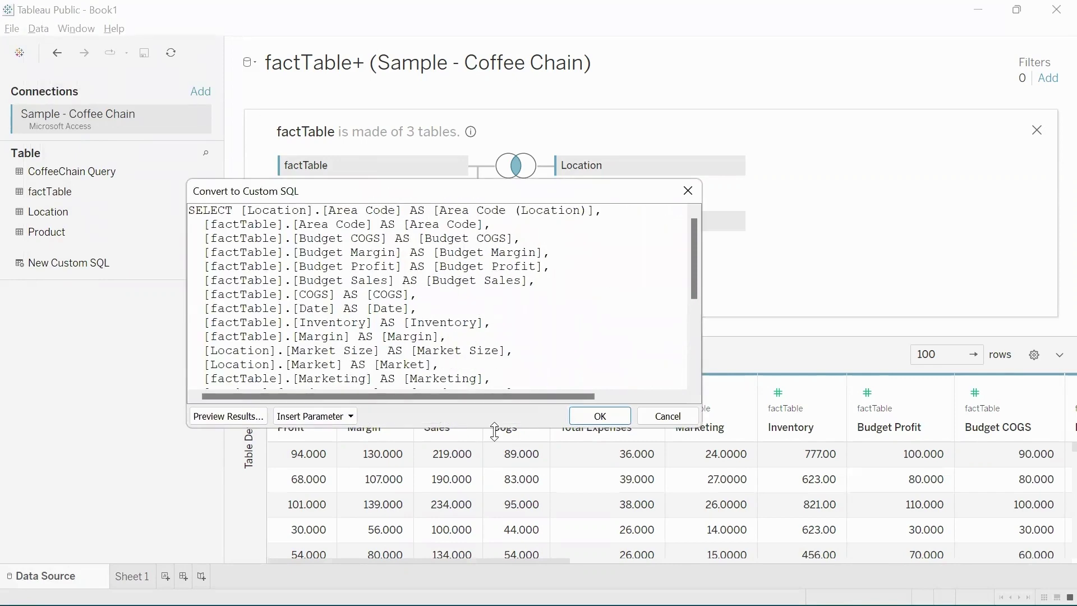
pyautogui.moveTo(495, 432); pyautogui.dragTo(491, 603)
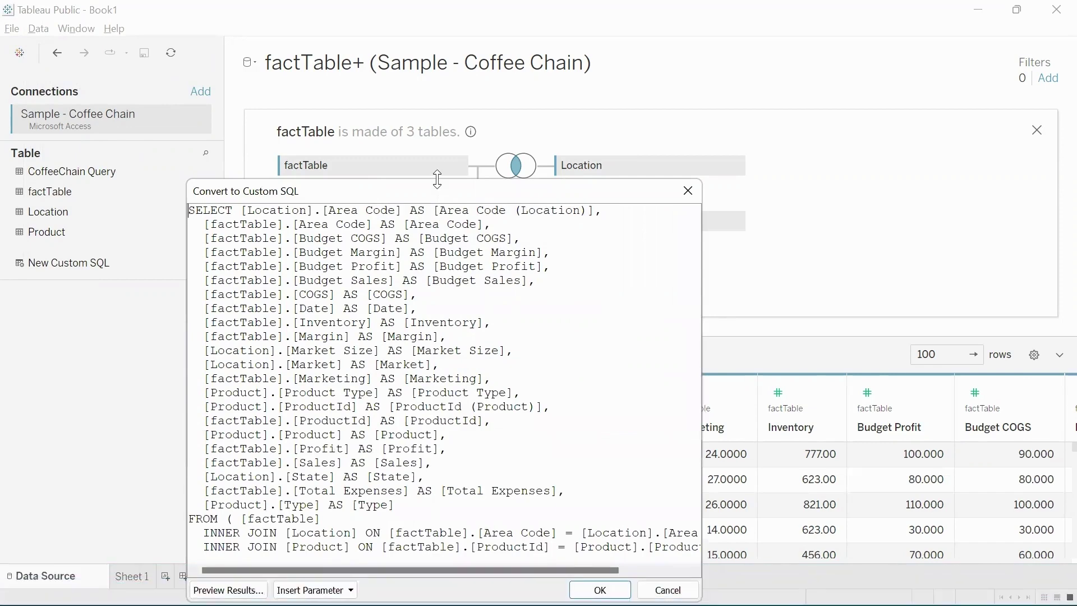
pyautogui.moveTo(419, 180); pyautogui.dragTo(420, 79)
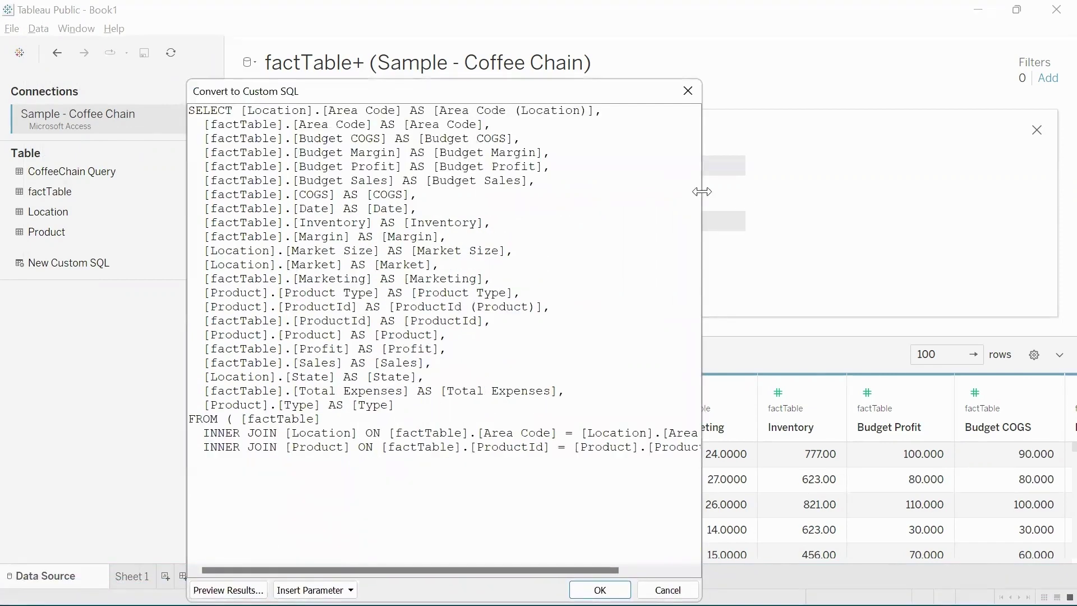
pyautogui.moveTo(701, 191); pyautogui.dragTo(815, 190)
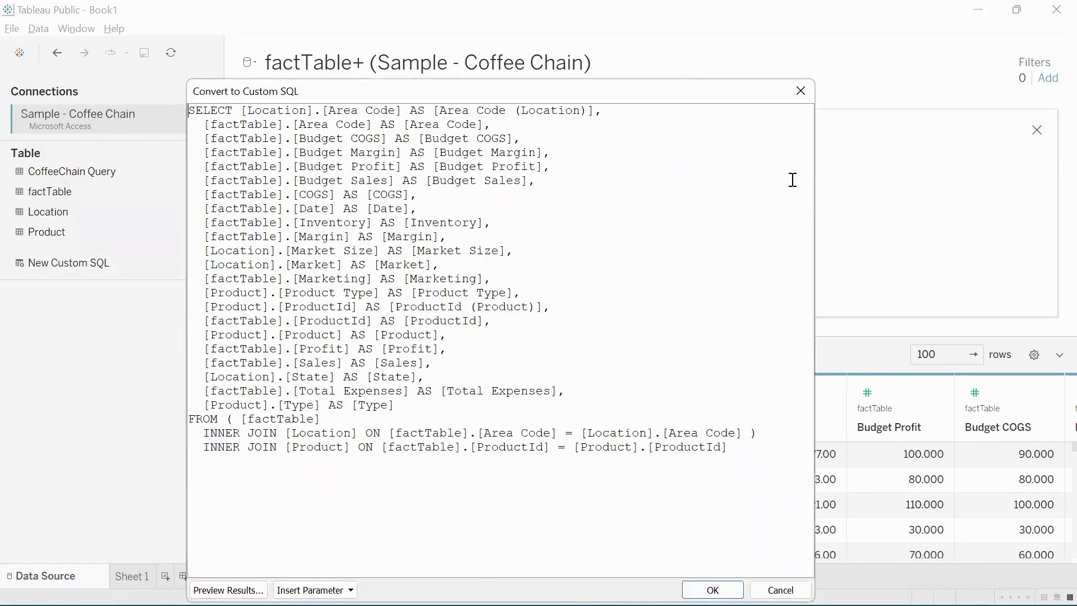
# - Highlight the selected field list, Product lines, and both INNER JOIN conditions to review them
pyautogui.click(240, 112)
pyautogui.moveTo(241, 112); pyautogui.dragTo(477, 391)
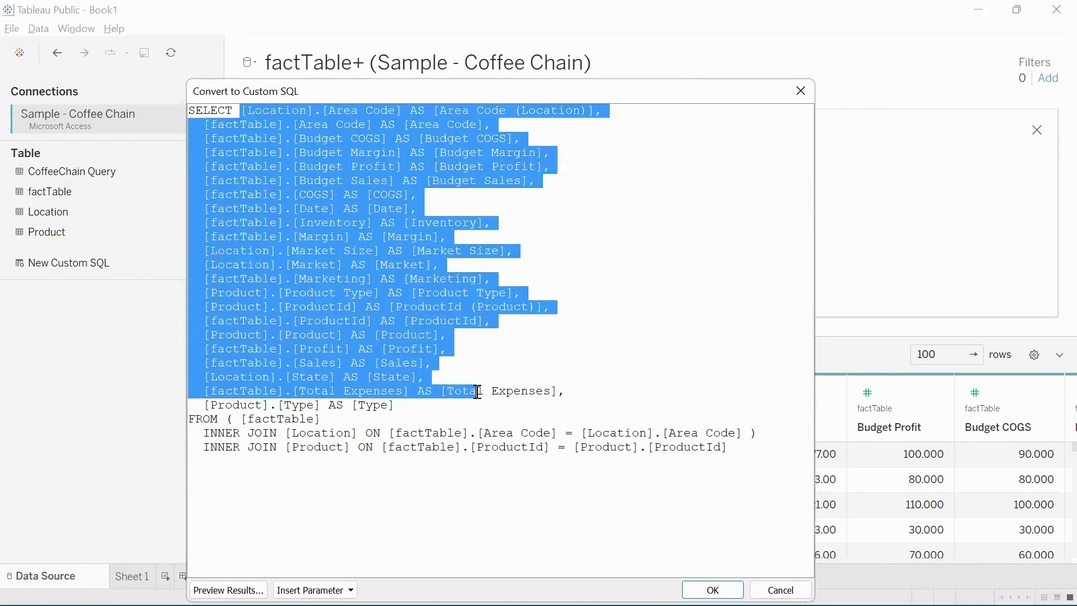
pyautogui.click(275, 110)
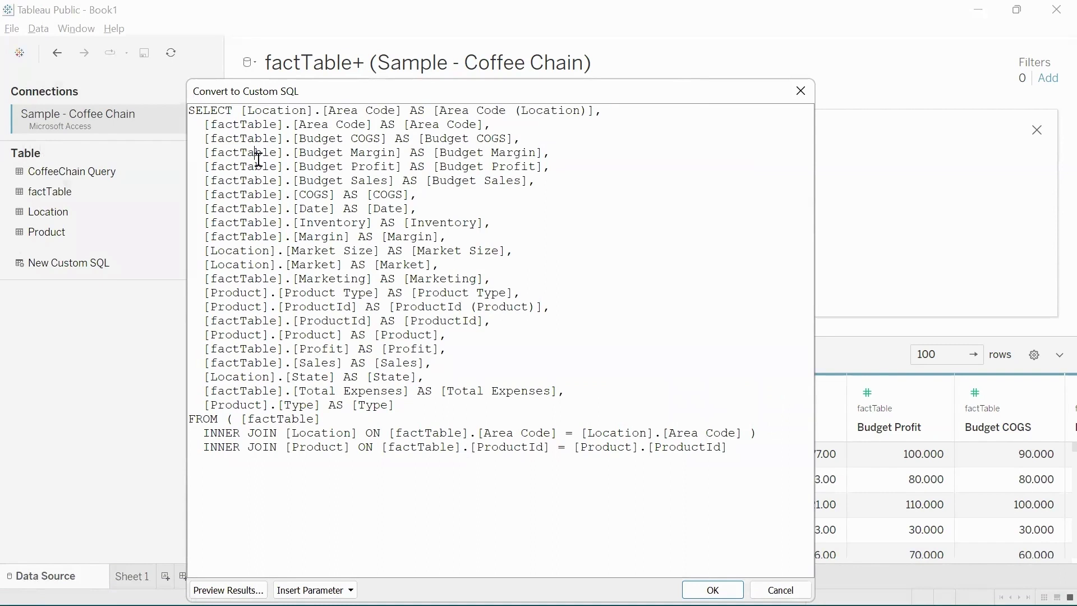
pyautogui.moveTo(225, 293); pyautogui.dragTo(279, 307)
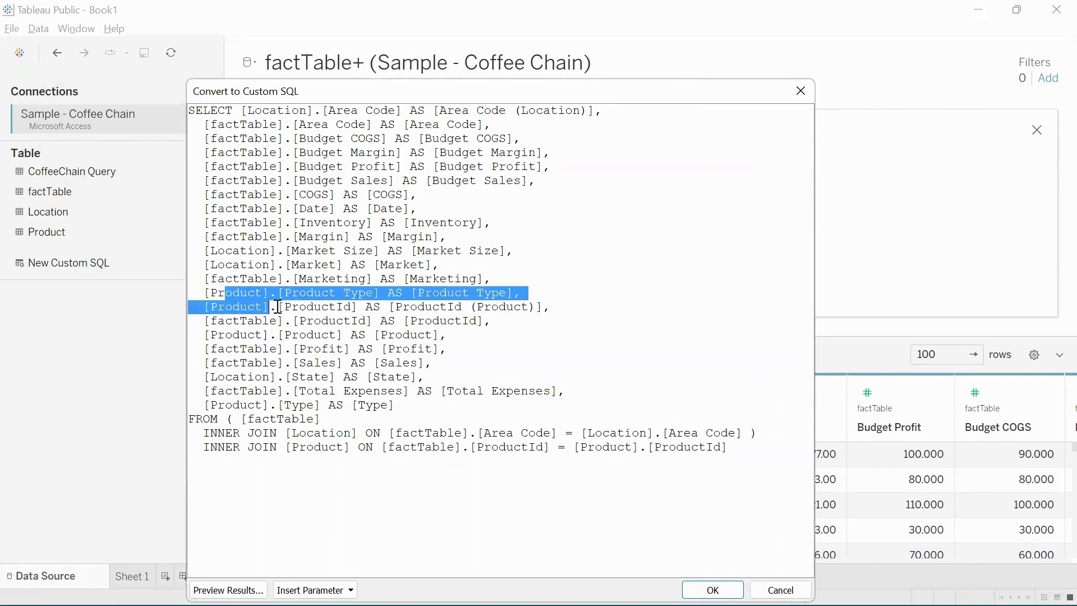
pyautogui.click(225, 418)
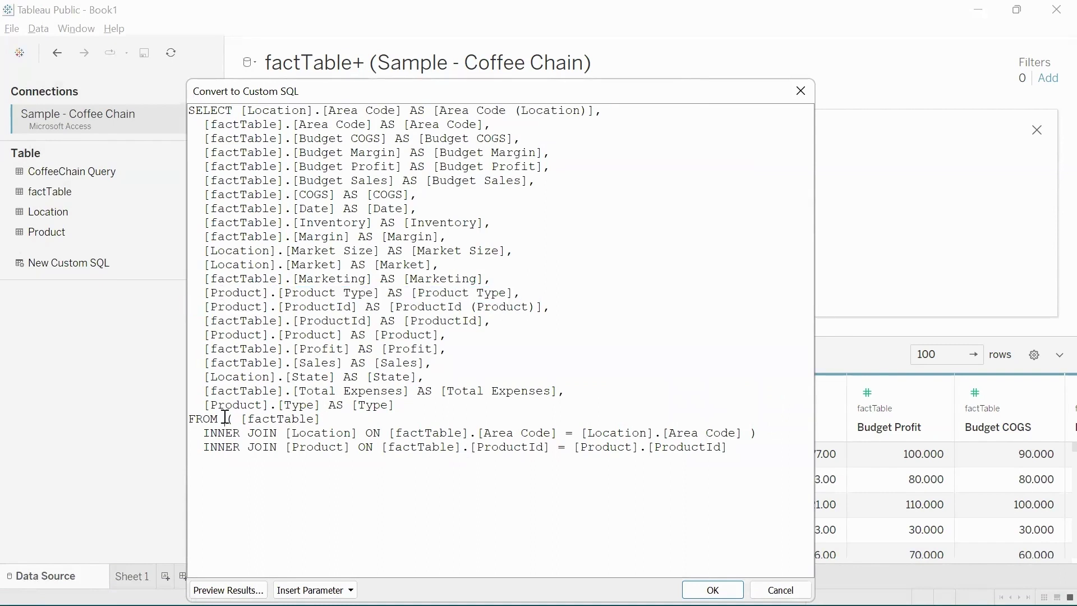
pyautogui.moveTo(225, 419); pyautogui.dragTo(749, 434)
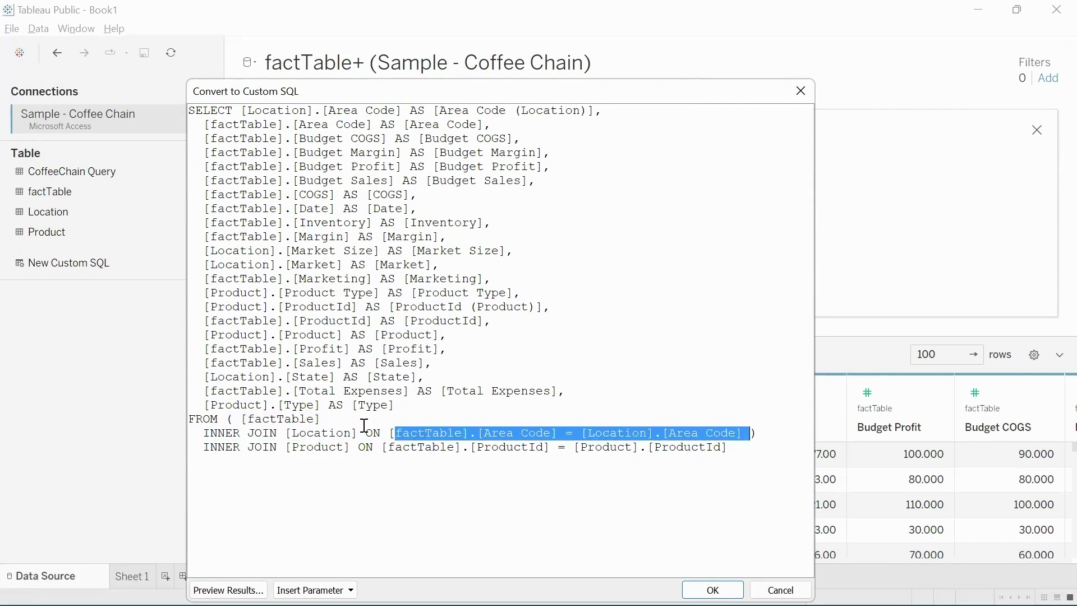
pyautogui.moveTo(227, 418); pyautogui.dragTo(317, 420)
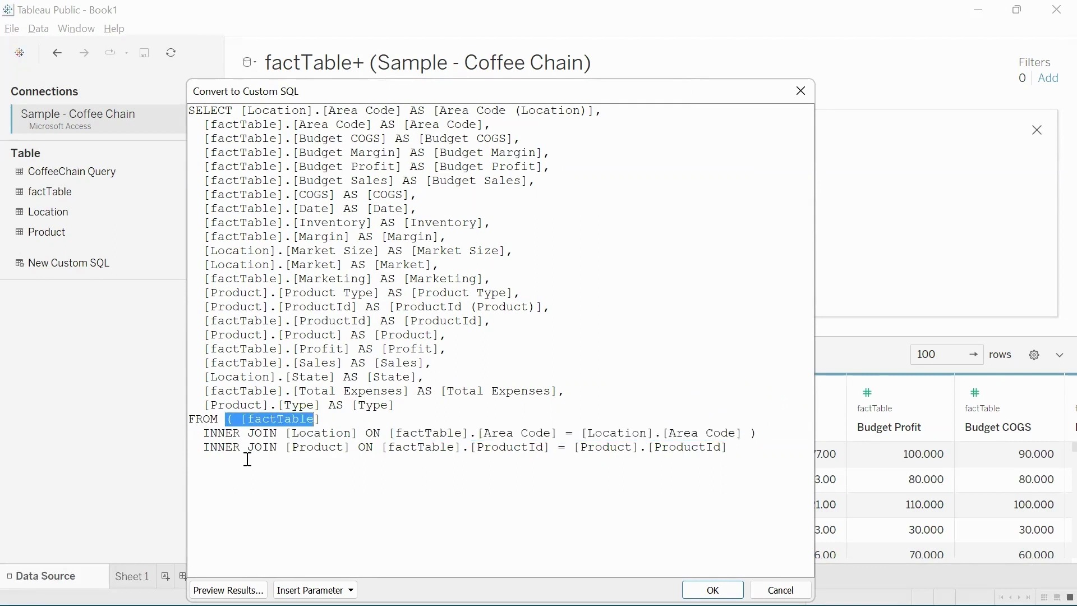
pyautogui.moveTo(247, 447); pyautogui.dragTo(382, 447)
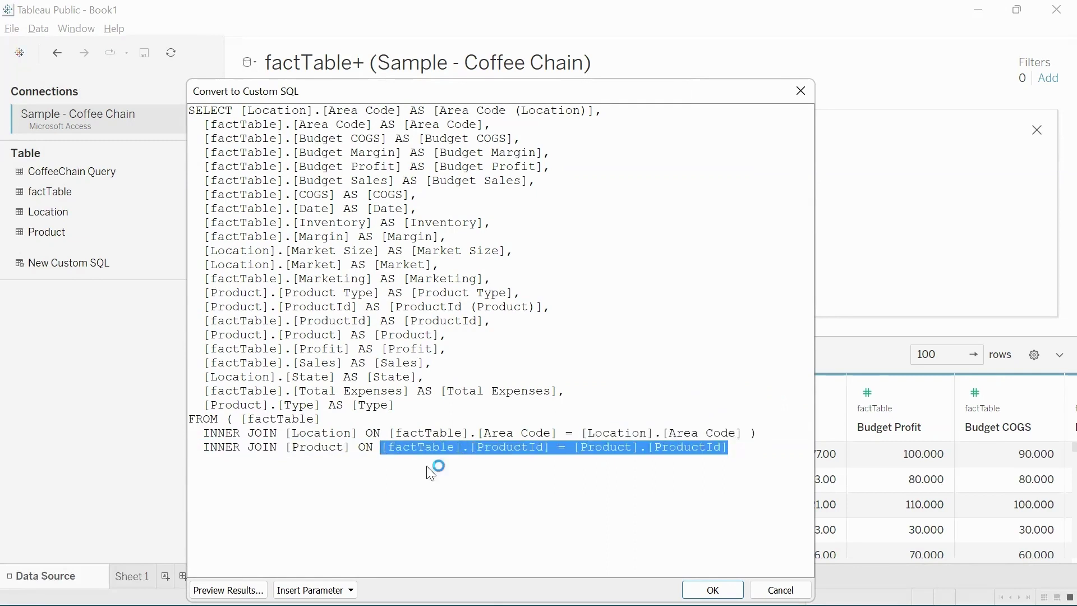
pyautogui.click(548, 520)
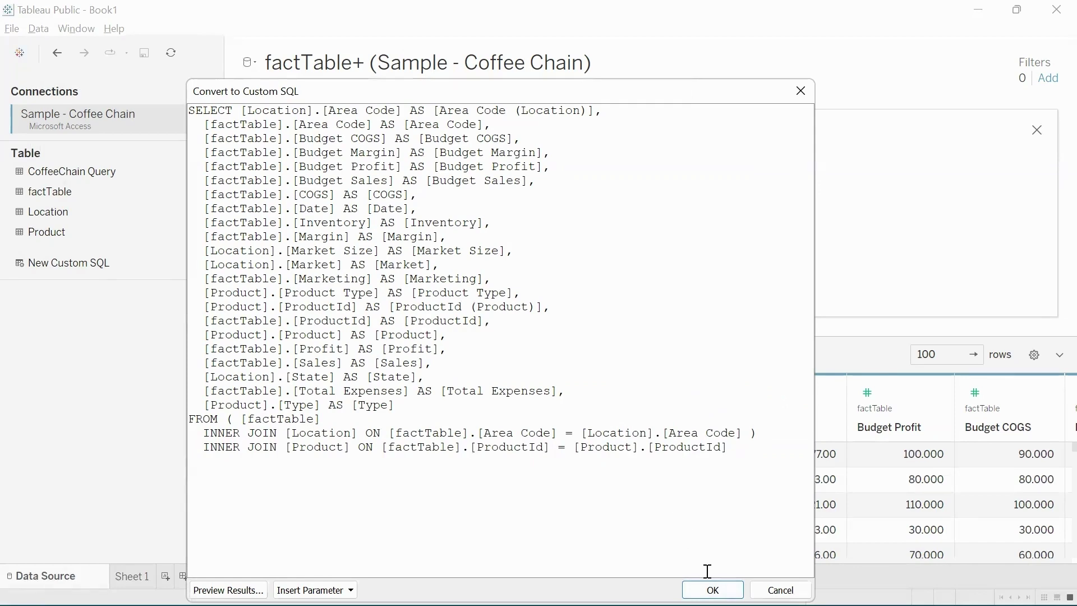
# - Accept the converted Custom SQL Query table, then remove it from the canvas
pyautogui.click(713, 590)
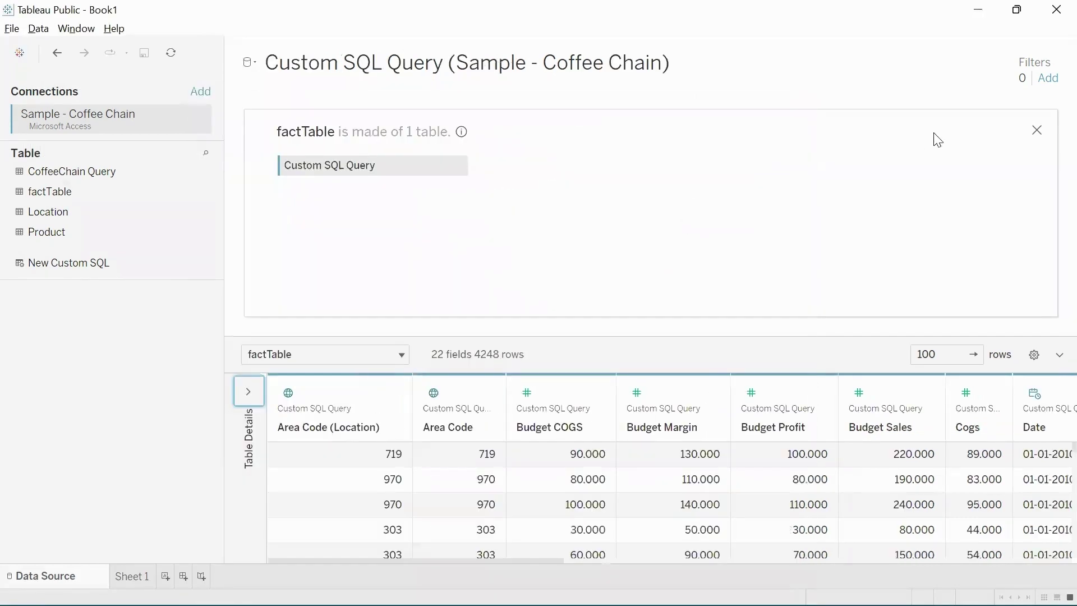
pyautogui.click(1038, 133)
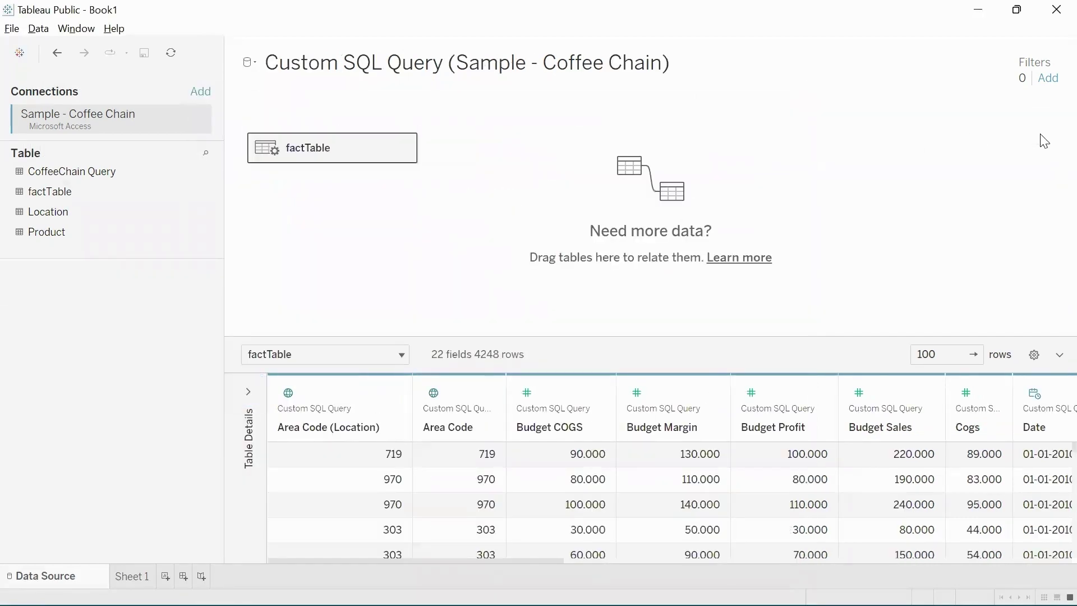
pyautogui.click(405, 147)
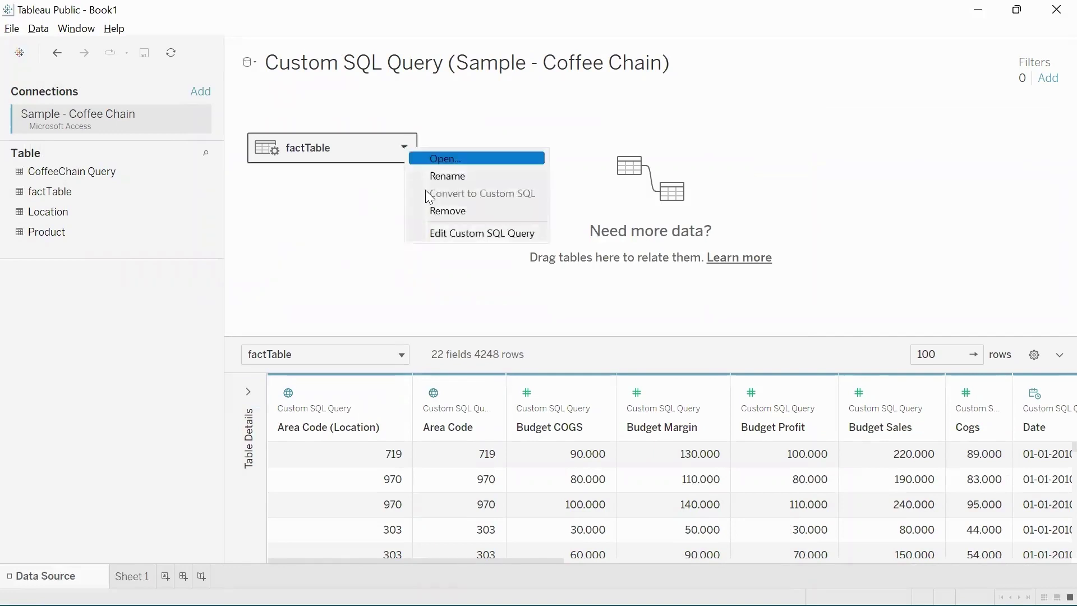
pyautogui.click(451, 212)
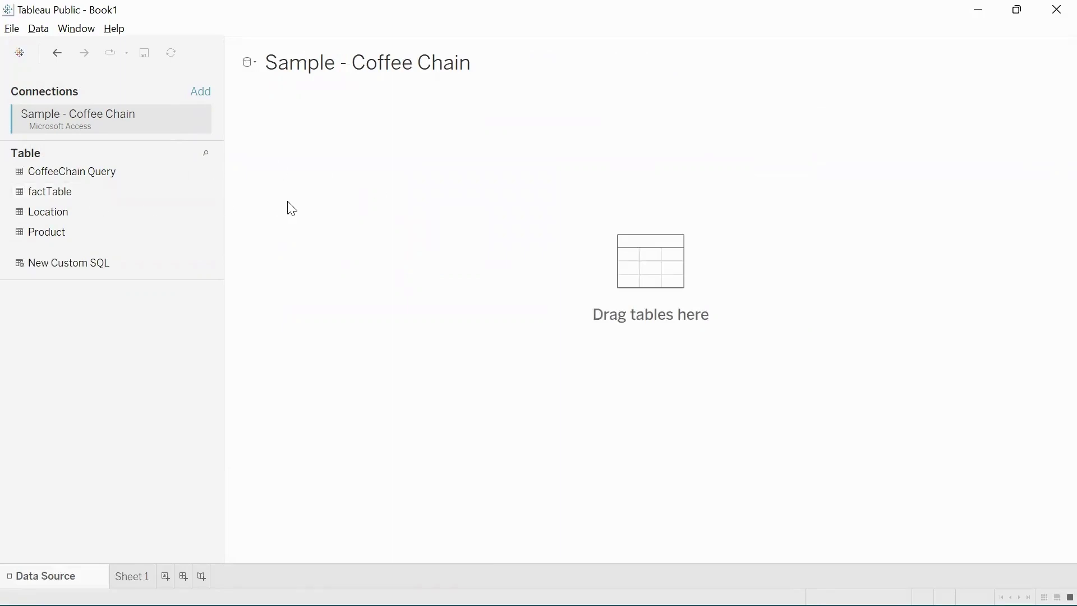
# - Start a new custom SQL query and copy the prepared SQL text from WordPad
pyautogui.doubleClick(117, 262)
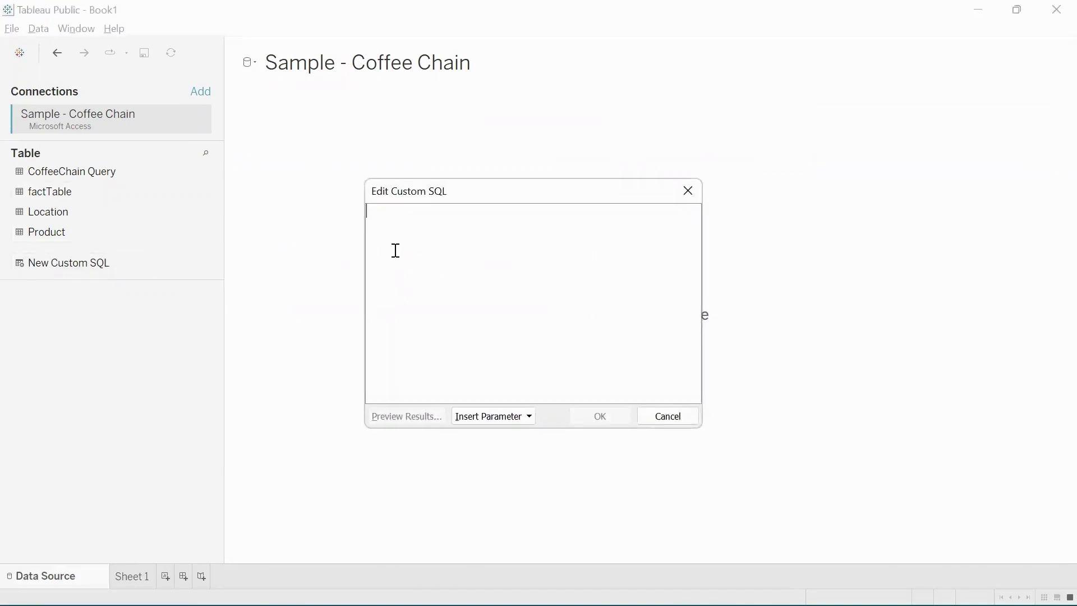
pyautogui.hotkey('alt', 'Tab')
pyautogui.press('Tab')
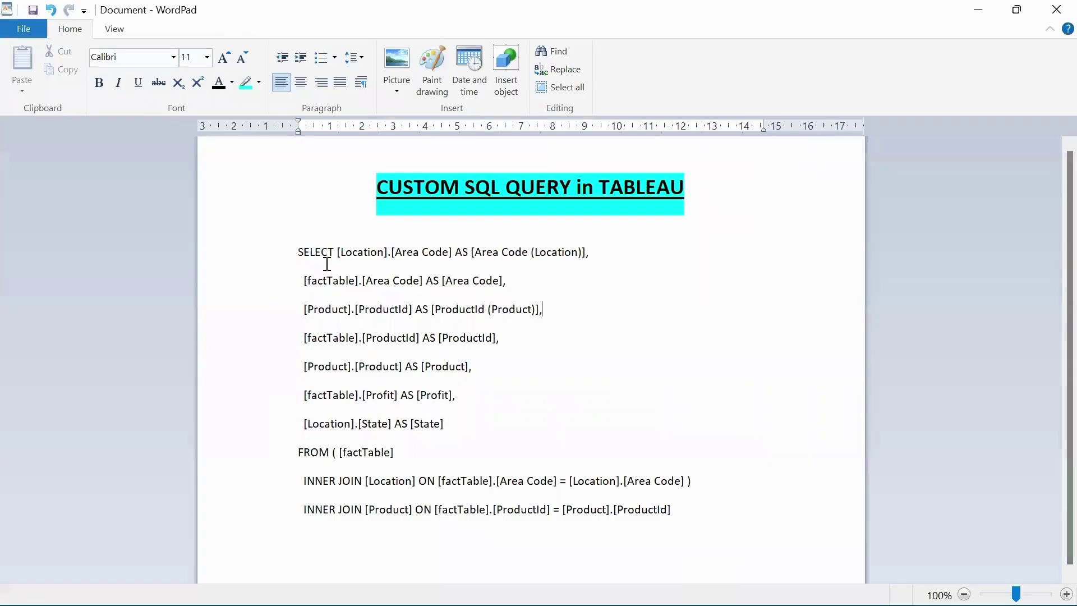
pyautogui.moveTo(300, 252); pyautogui.dragTo(717, 505)
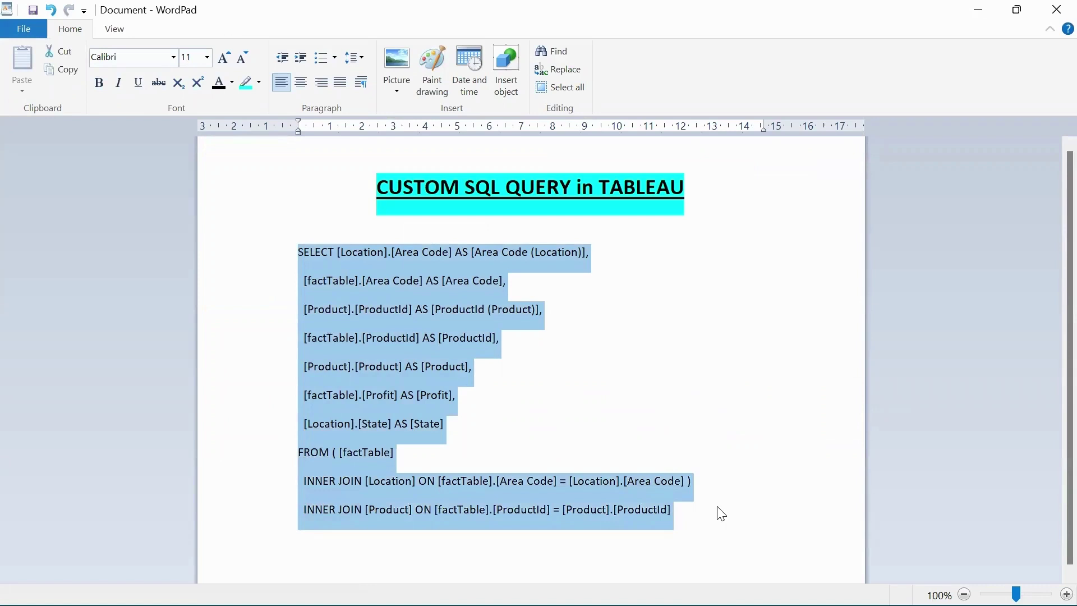
pyautogui.hotkey('ctrl', 'c')
# - Paste the seven-field SQL query, widen the editor to review its lines, and accept it
pyautogui.hotkey('alt', 'Tab')
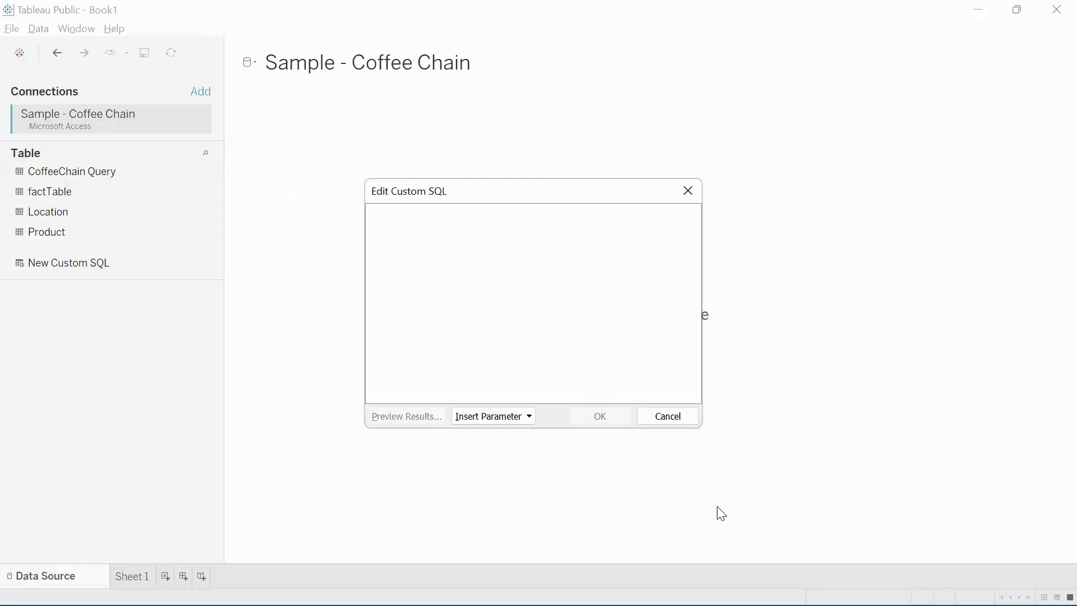
pyautogui.hotkey('ctrl', 'v')
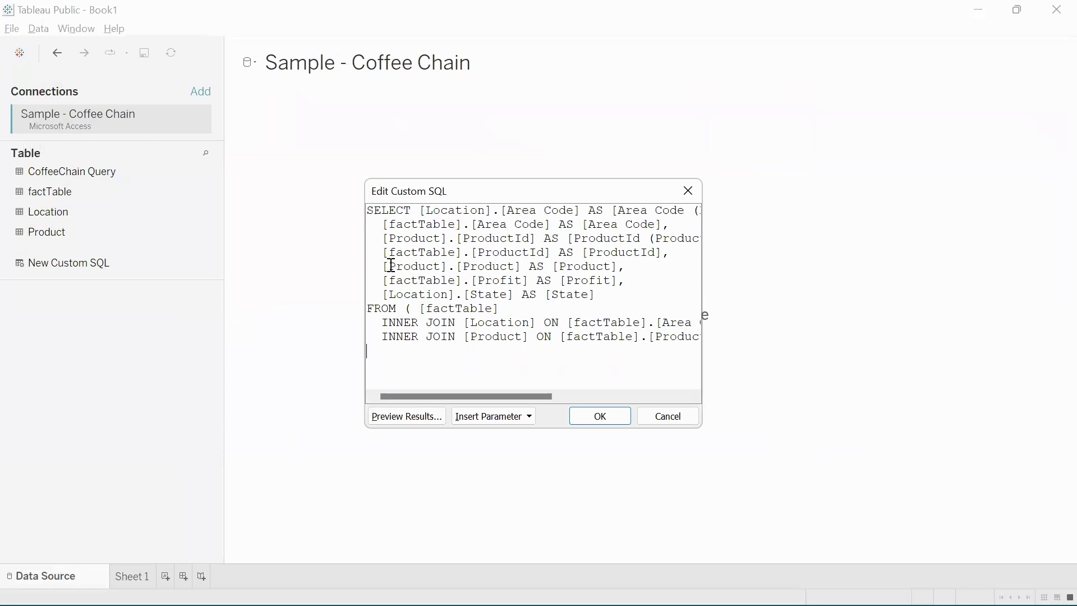
pyautogui.moveTo(390, 267); pyautogui.dragTo(597, 293)
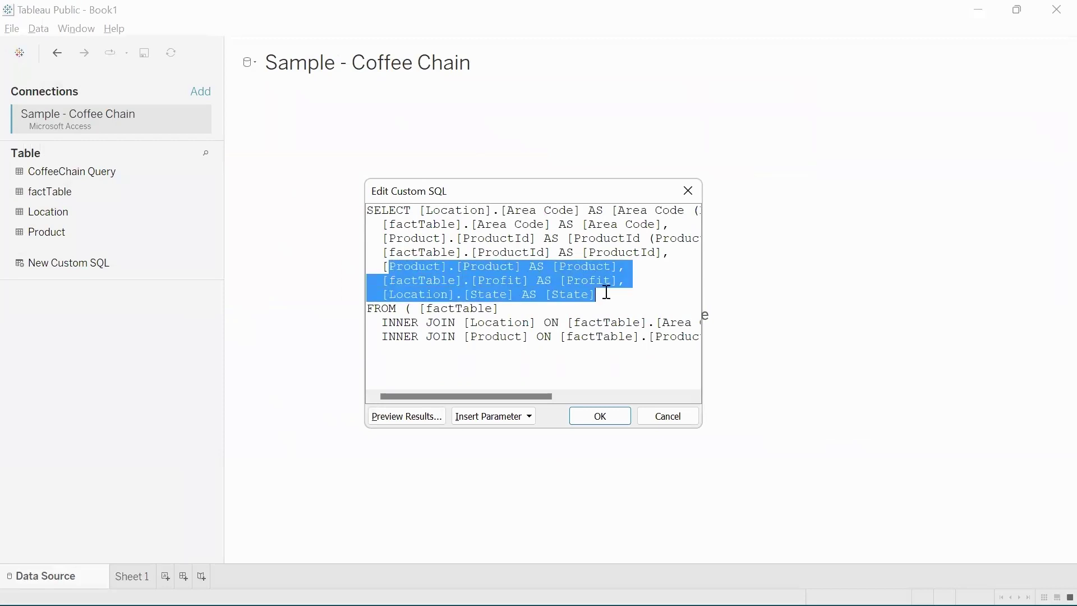
pyautogui.click(608, 293)
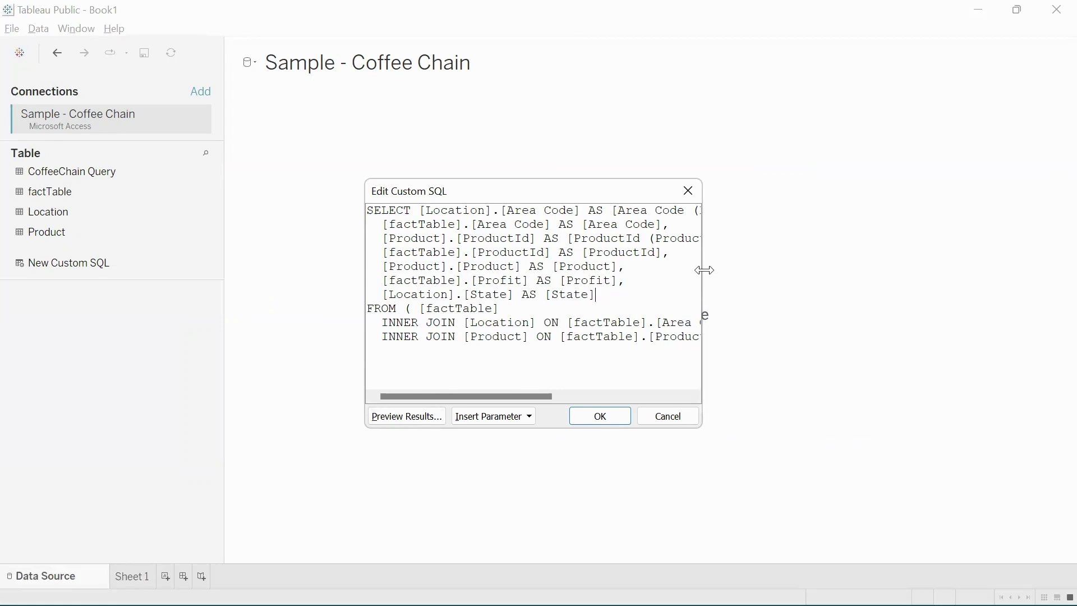
pyautogui.moveTo(706, 271); pyautogui.dragTo(873, 272)
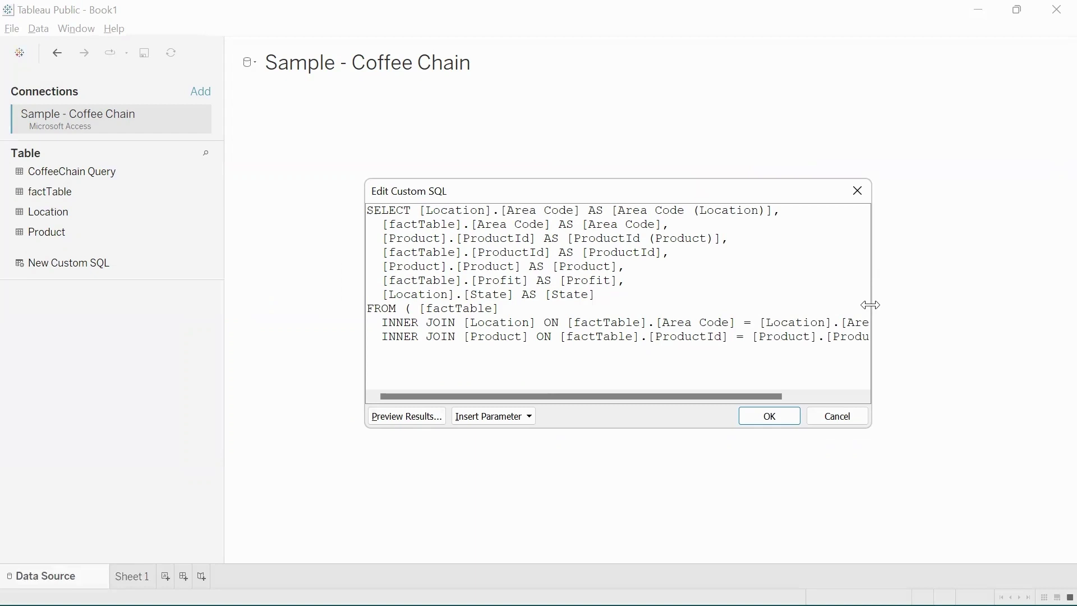
pyautogui.moveTo(871, 305); pyautogui.dragTo(1013, 306)
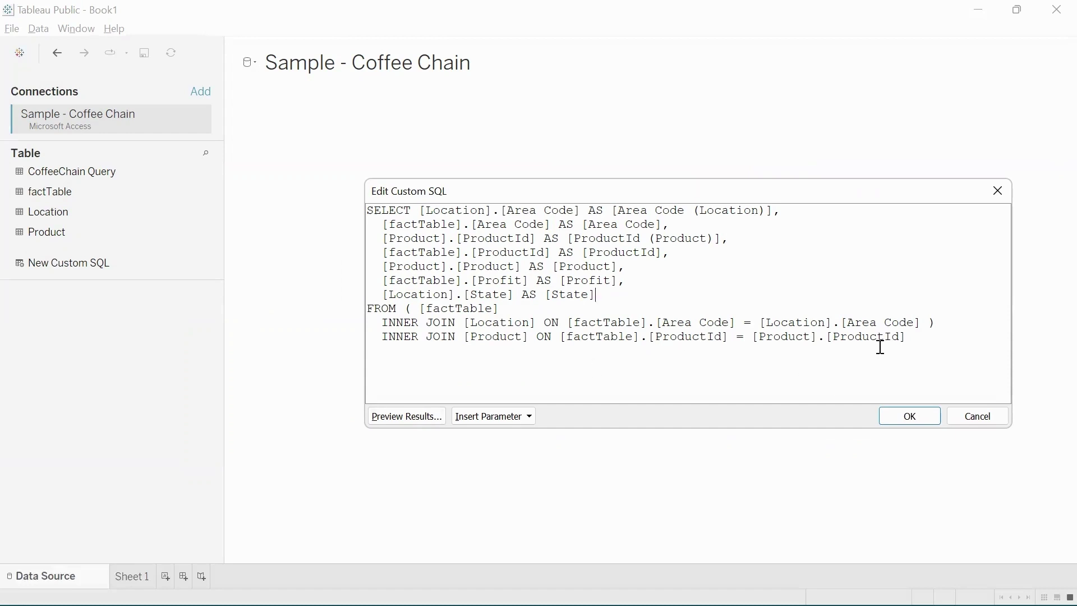
pyautogui.click(910, 427)
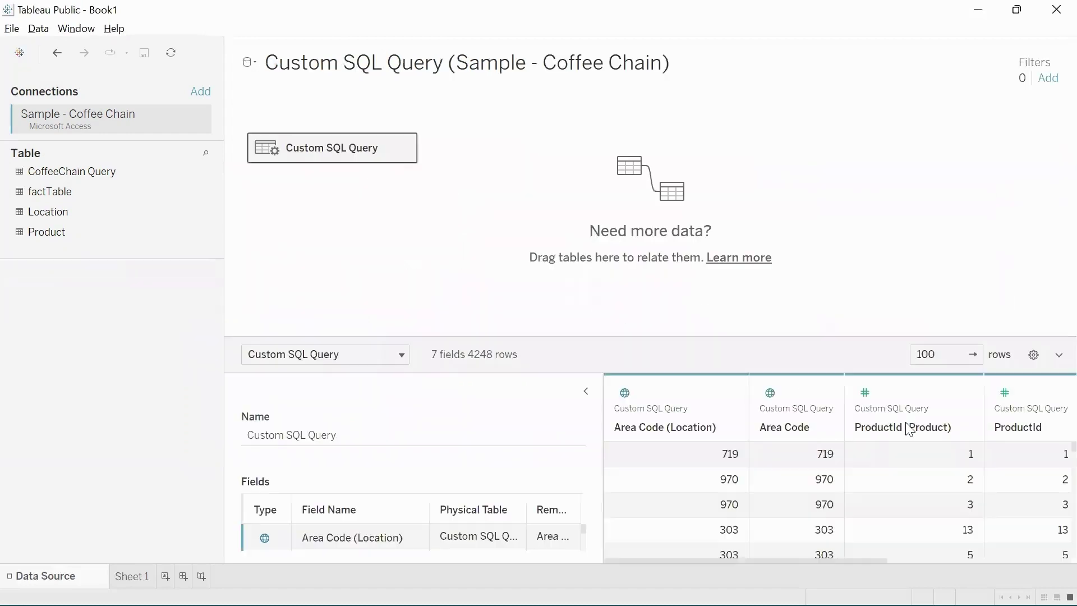
# - Collapse table details to show all seven preview columns, then open the Custom SQL Query table's menu
pyautogui.click(585, 392)
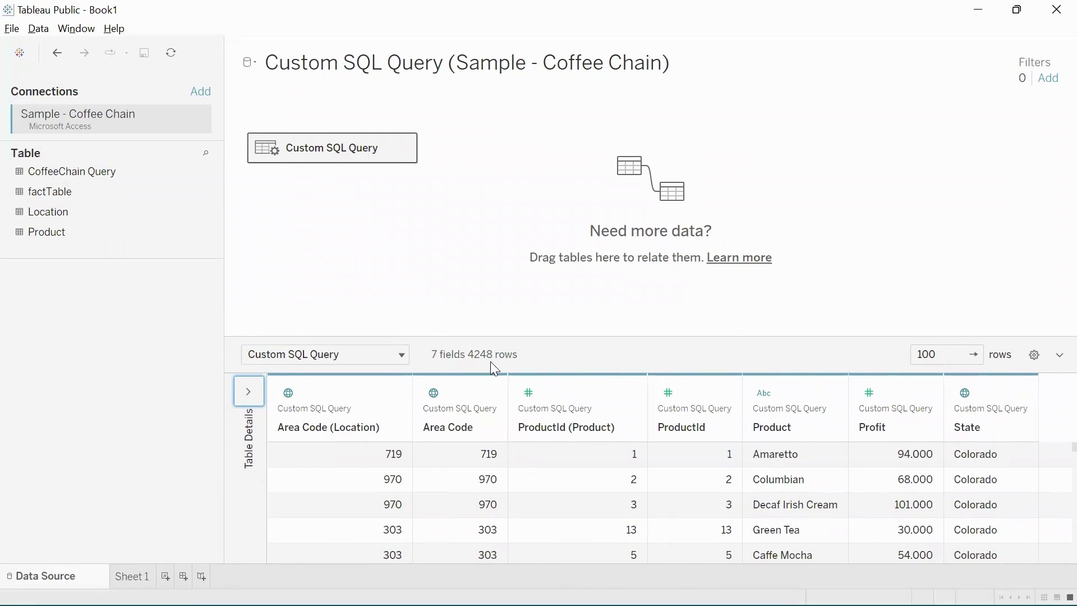
pyautogui.click(404, 149)
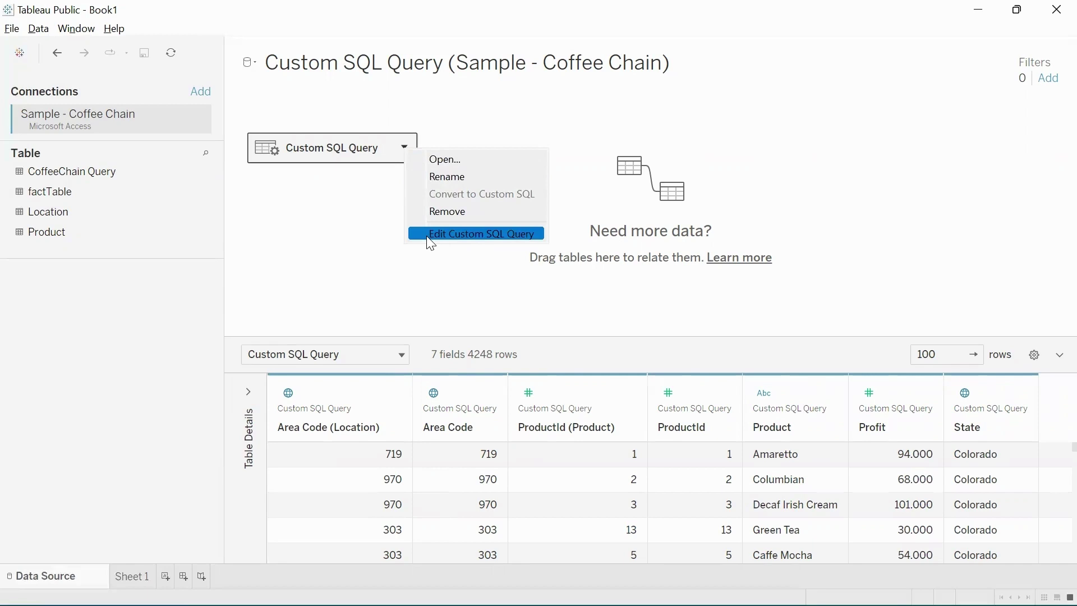
# - Append 'WHERE [factTable].[Profit] > 400' to the end of the custom SQL query
pyautogui.click(466, 235)
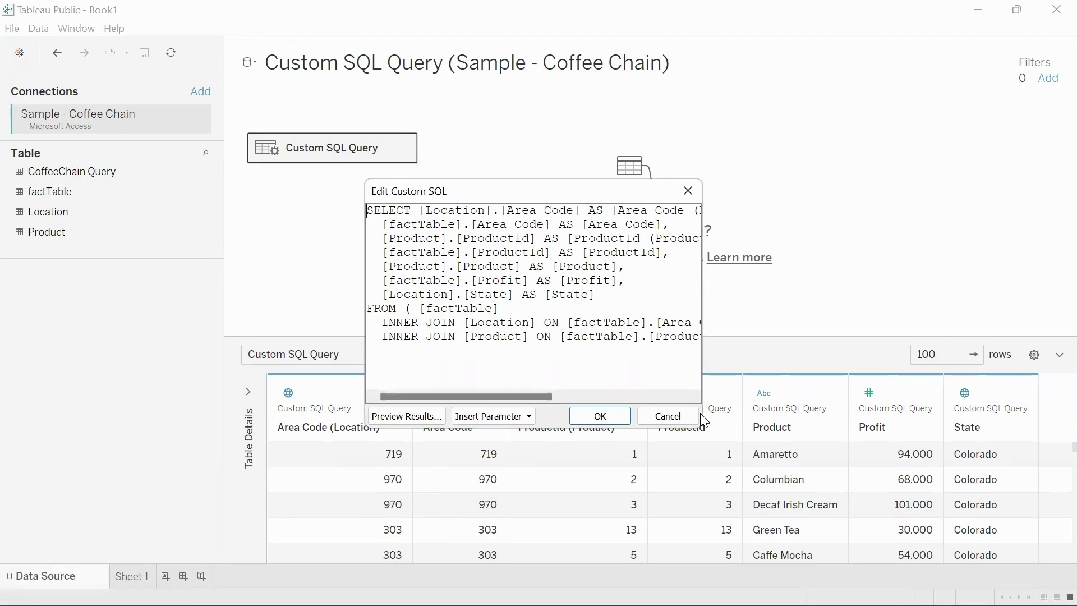
pyautogui.moveTo(701, 367); pyautogui.dragTo(987, 328)
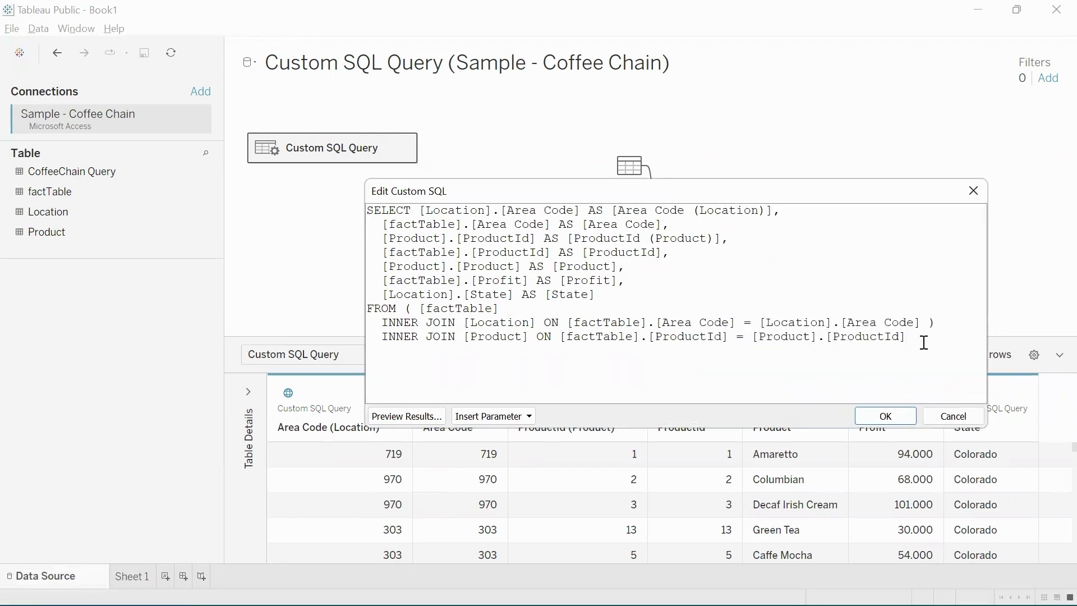
pyautogui.press('Return')
pyautogui.write('WHERE')
pyautogui.moveTo(381, 282); pyautogui.dragTo(533, 282)
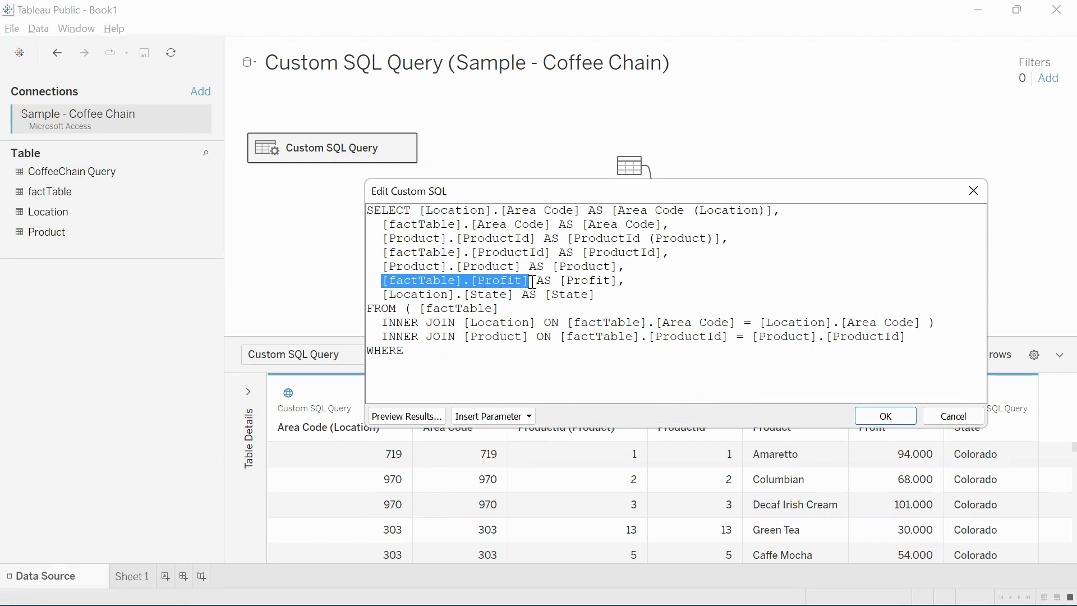
pyautogui.click(429, 344)
pyautogui.hotkey('ctrl', 'v')
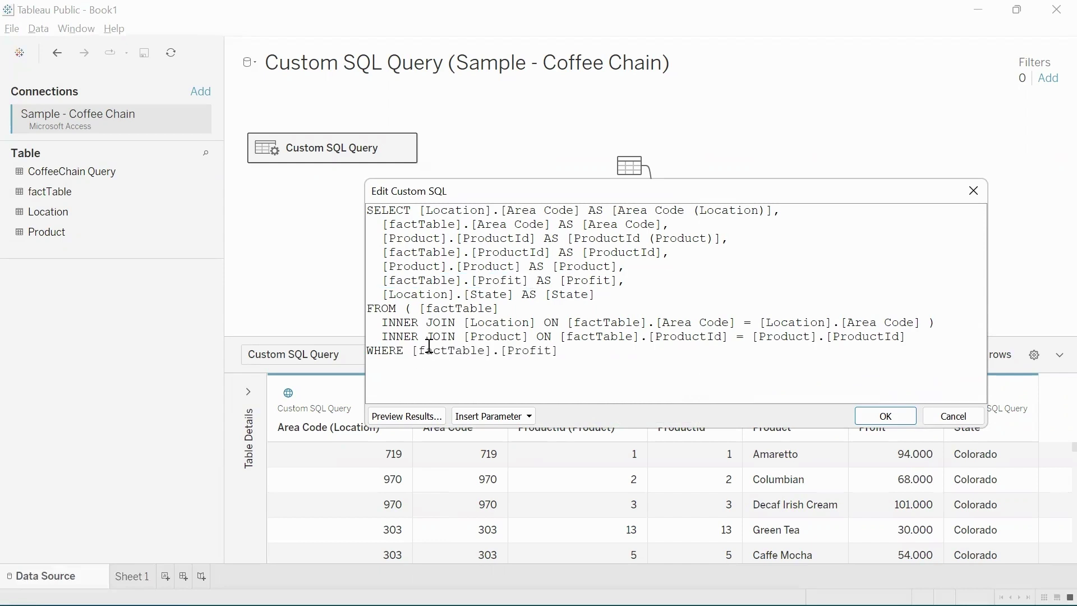
pyautogui.write('> 400')
pyautogui.moveTo(656, 198); pyautogui.dragTo(647, 112)
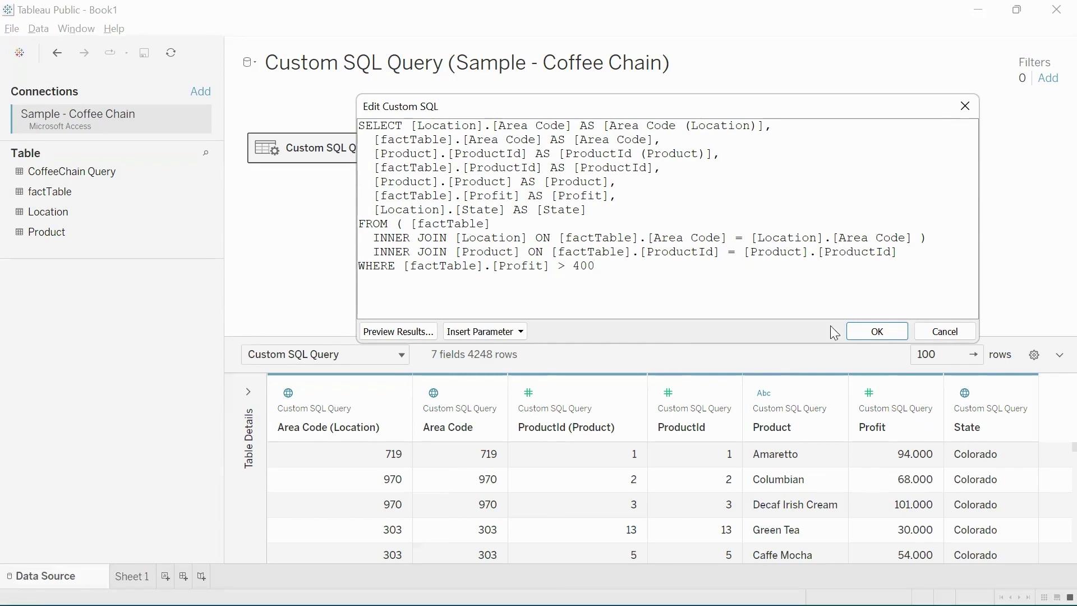
# - Apply the Profit > 400 filter and check the Profit column in the 40-row preview
pyautogui.click(872, 336)
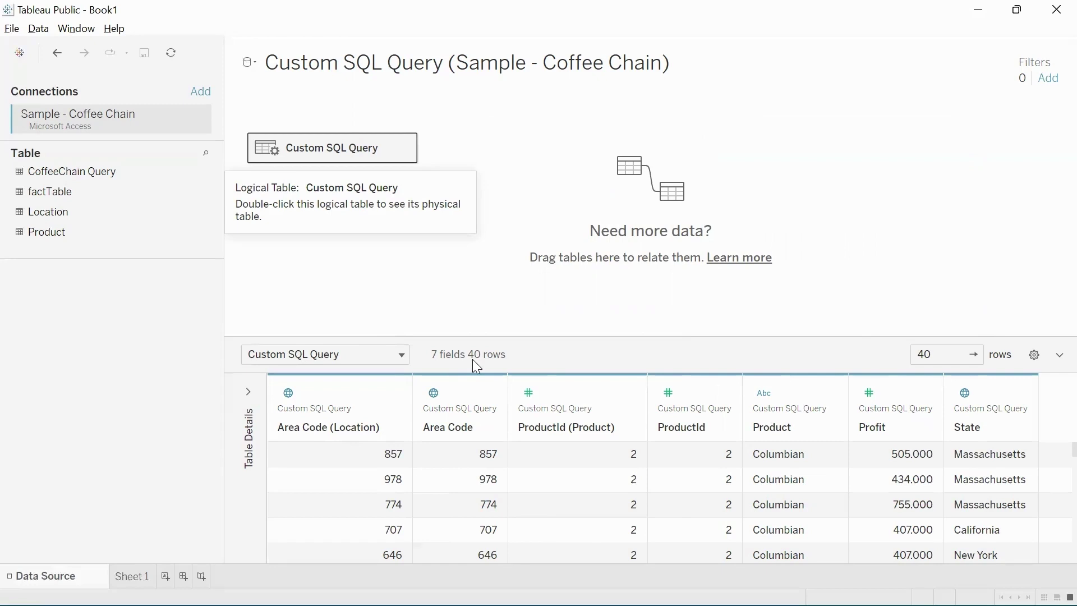
pyautogui.moveTo(572, 336); pyautogui.dragTo(560, 160)
pyautogui.moveTo(883, 310); pyautogui.dragTo(887, 561)
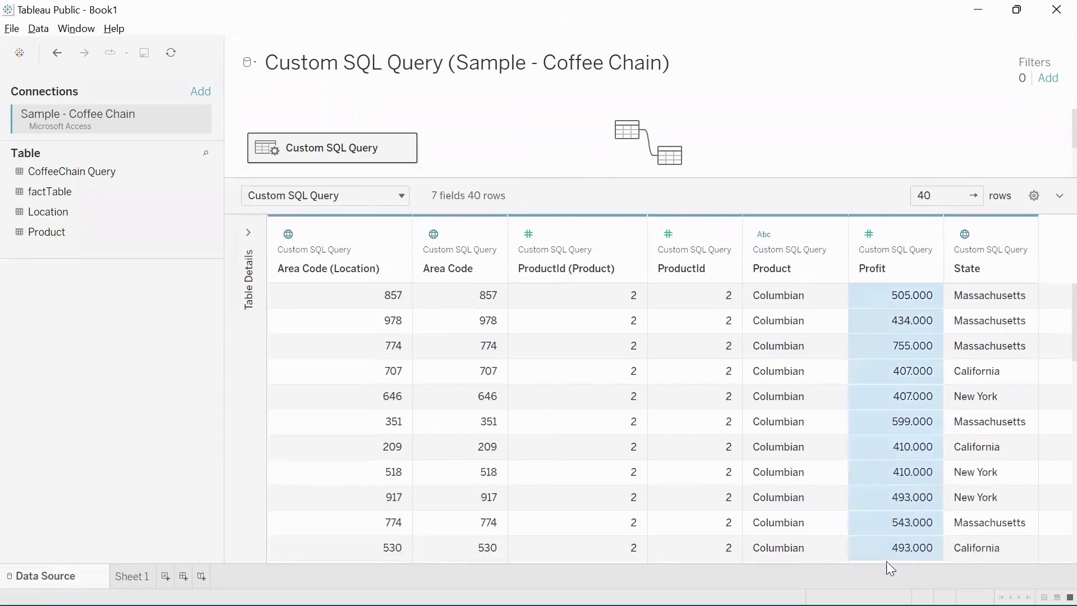
pyautogui.click(888, 323)
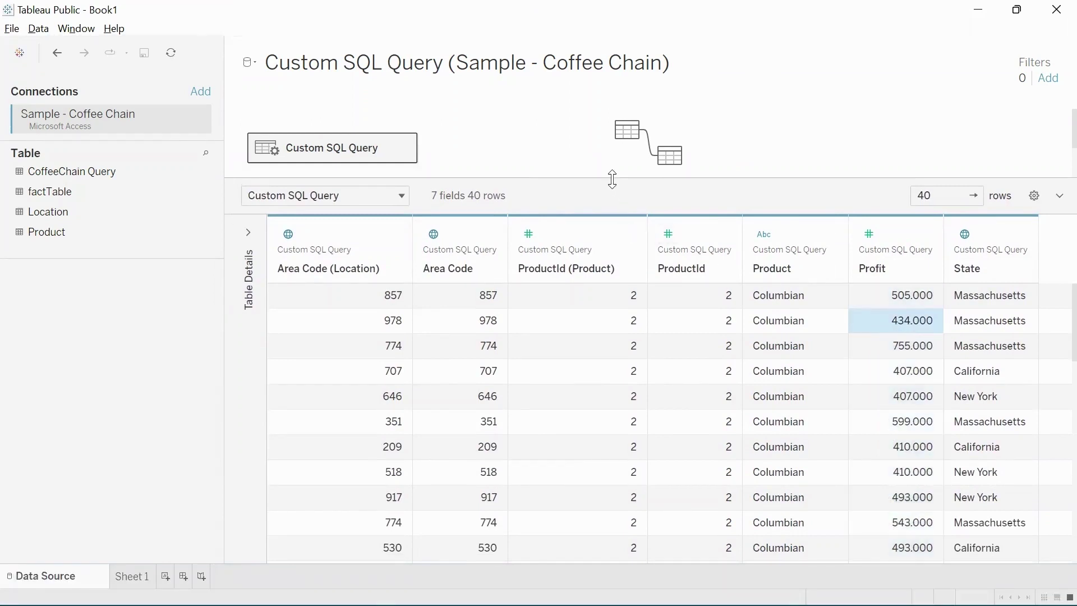
pyautogui.moveTo(613, 177); pyautogui.dragTo(636, 322)
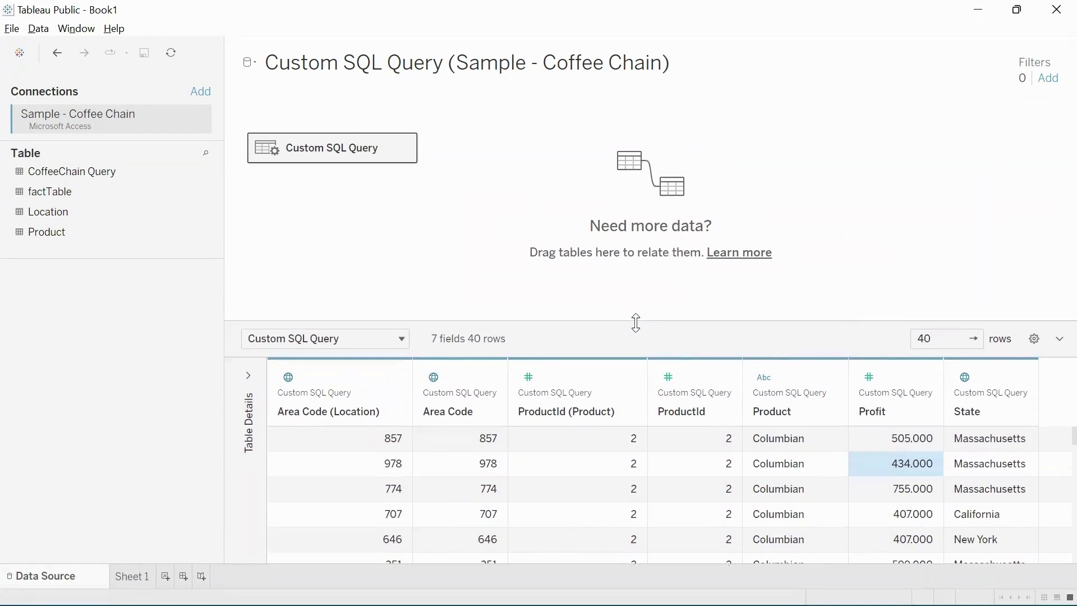
# - Change an option on the Custom SQL Query table, collapse table details, and move to Sheet 1
pyautogui.click(404, 148)
pyautogui.click(440, 211)
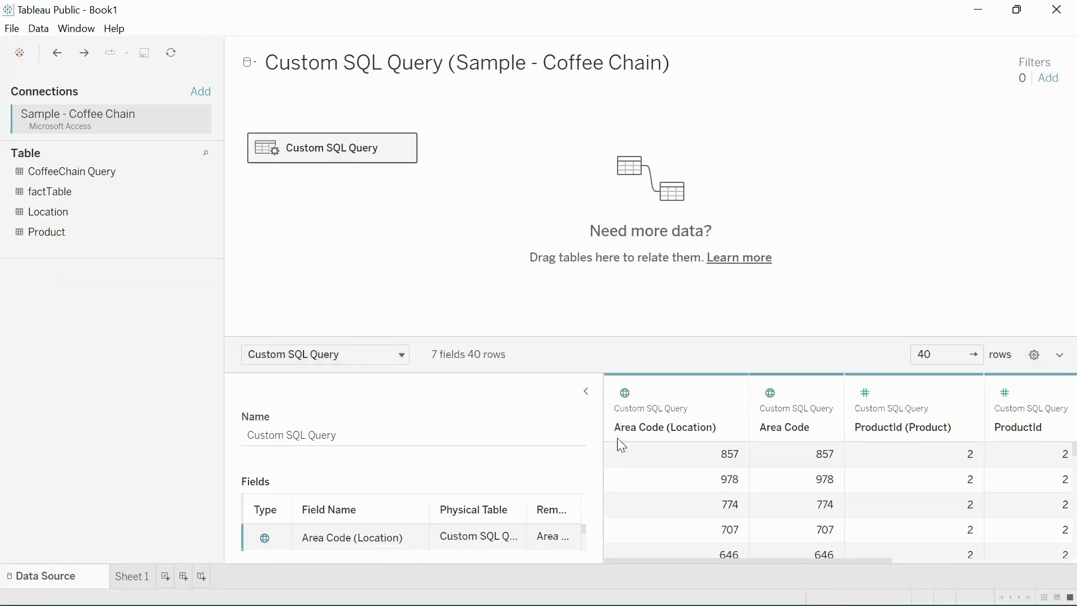
pyautogui.click(586, 391)
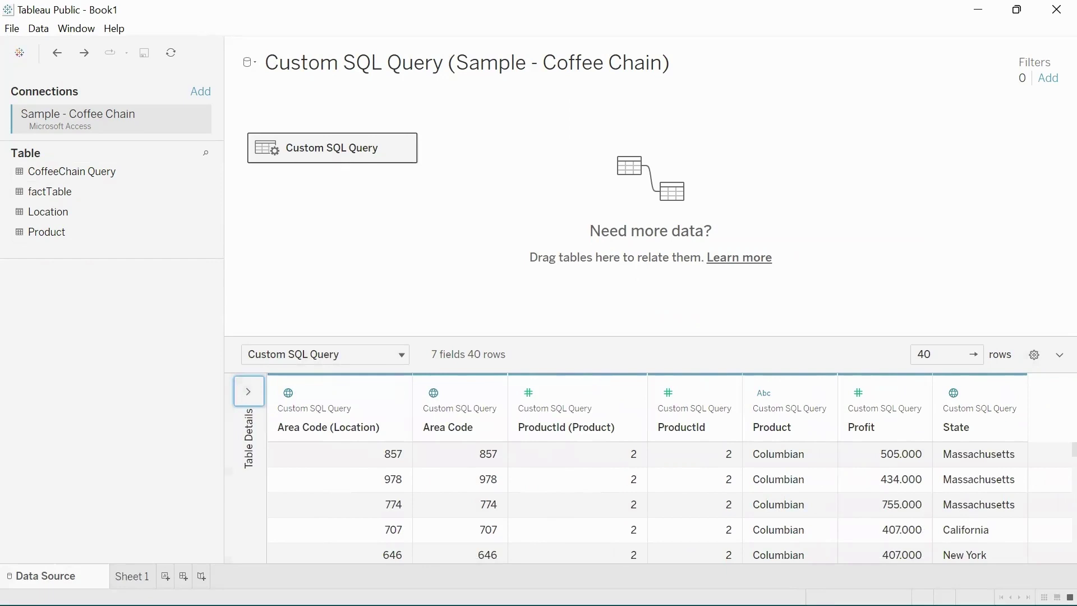
pyautogui.click(131, 577)
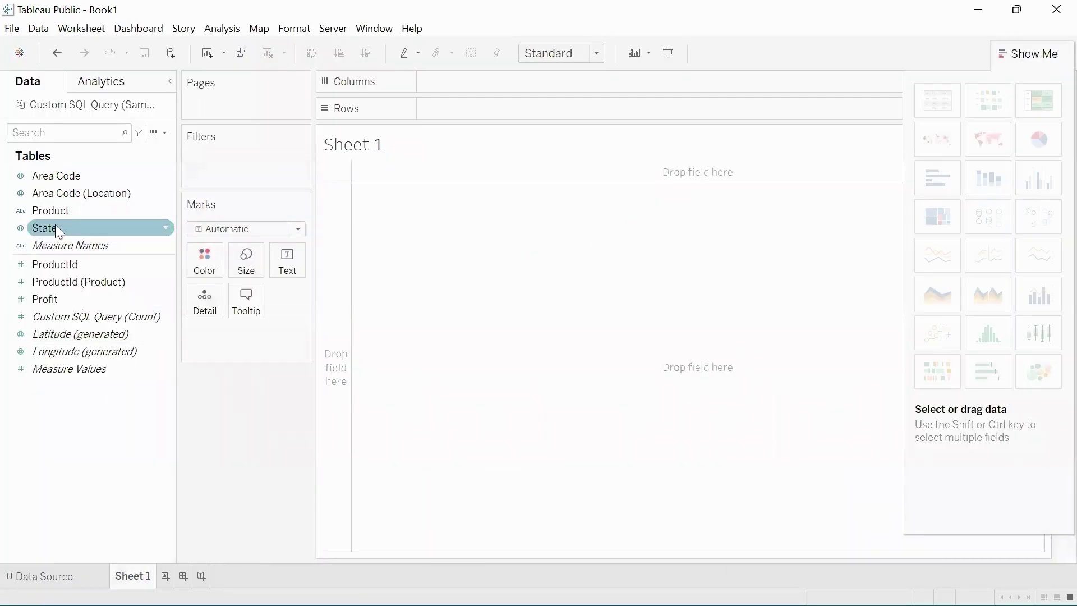
# - Put State on Rows and SUM(Profit) on Text (California 3,604, Massachusetts 9,957, New York 7,145), then close Show Me
pyautogui.moveTo(55, 226); pyautogui.dragTo(454, 108)
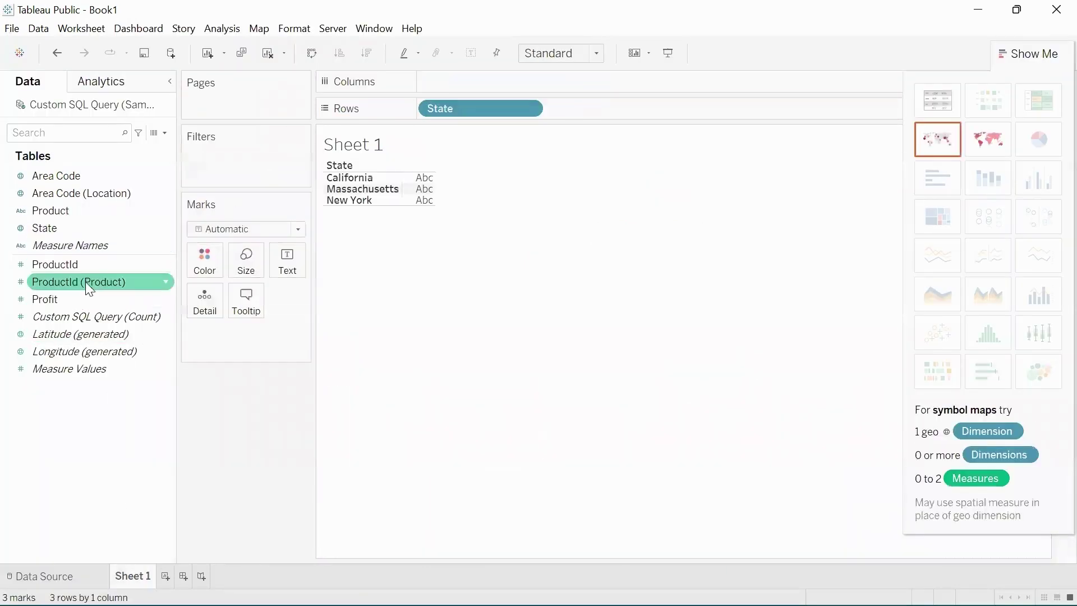
pyautogui.moveTo(66, 298); pyautogui.dragTo(275, 266)
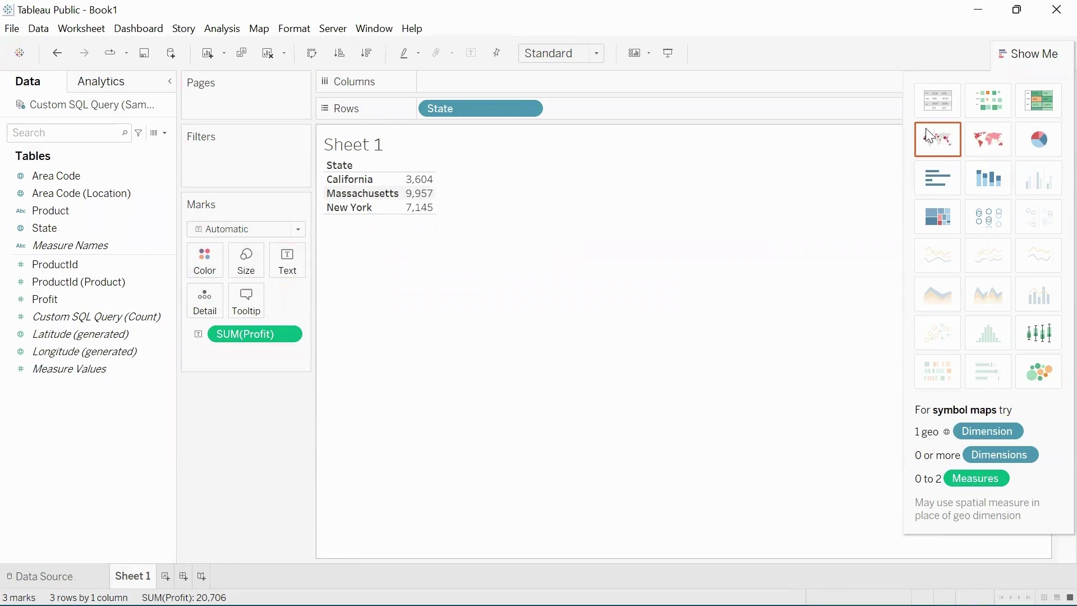
pyautogui.moveTo(1010, 56); pyautogui.dragTo(526, 217)
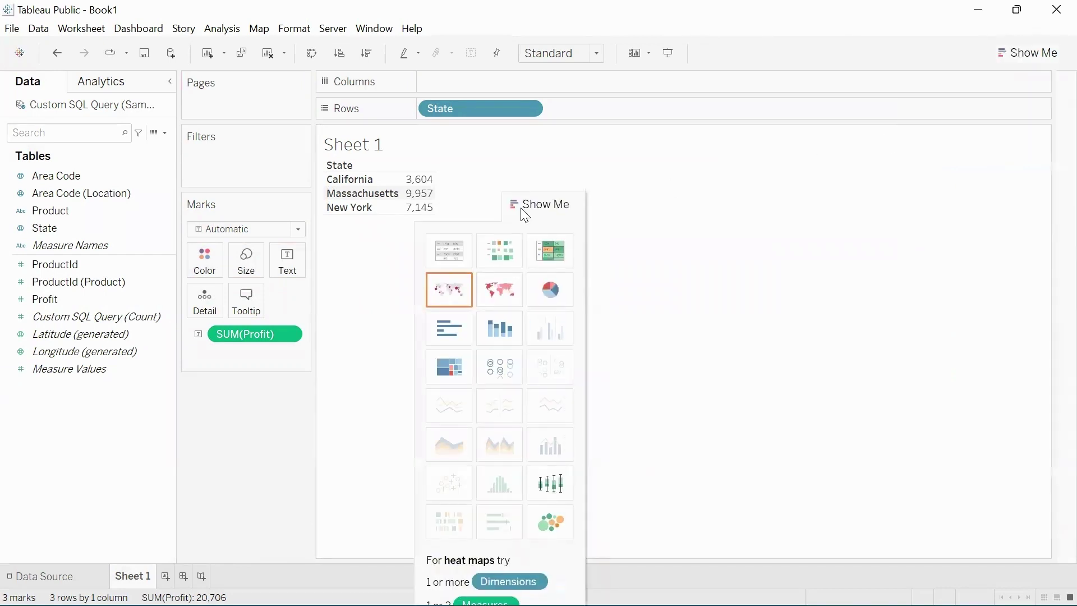
pyautogui.click(578, 207)
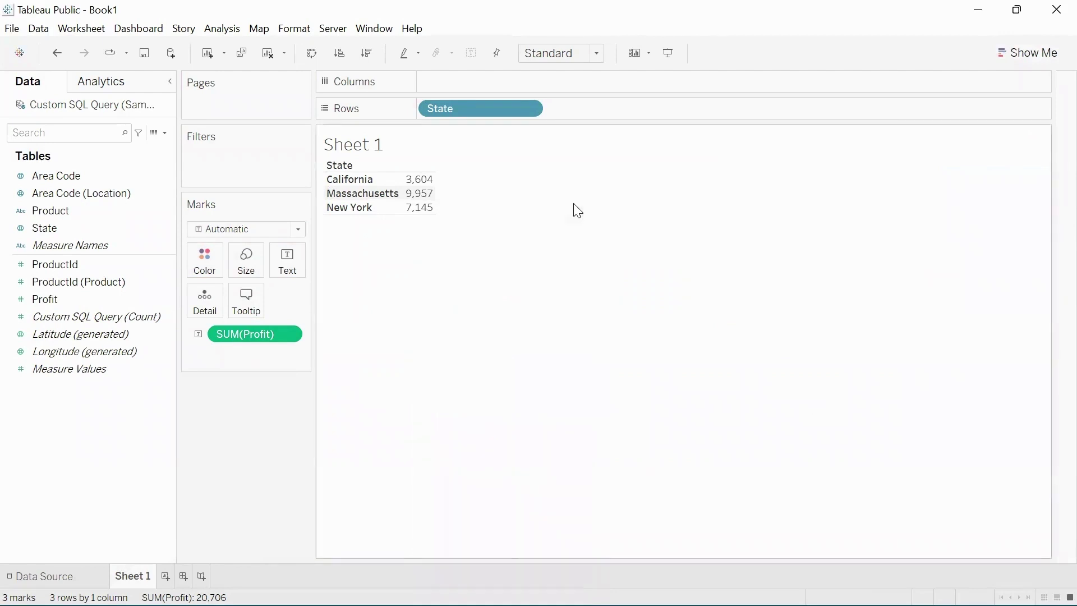